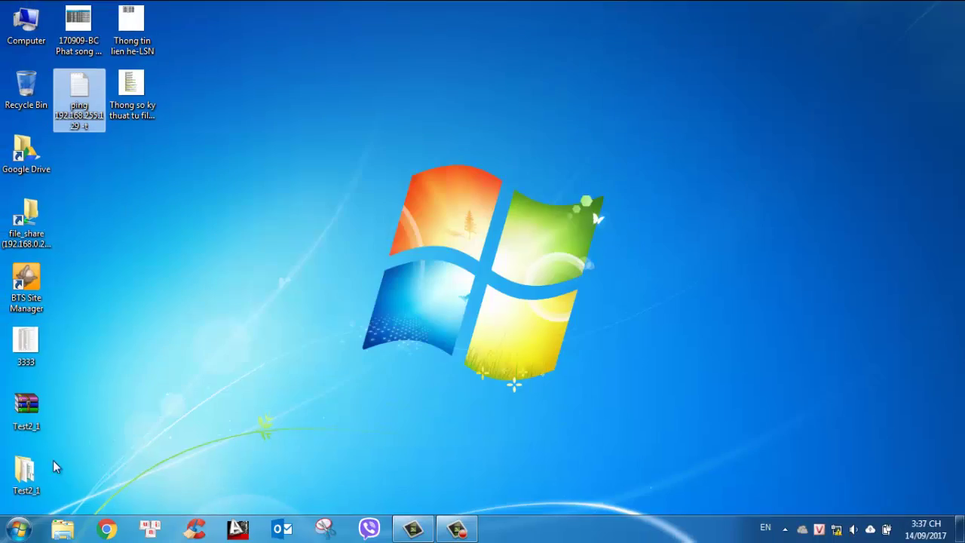
# Launch BTS Site Manager from the desktop shortcut with administrator rights
pyautogui.doubleClick(19, 283)
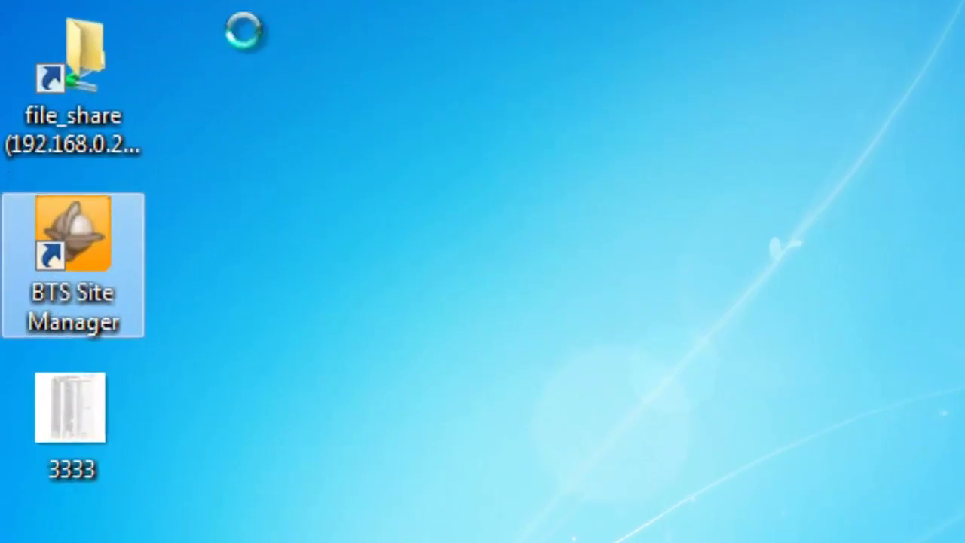
pyautogui.hotkey('shift', 'F10')
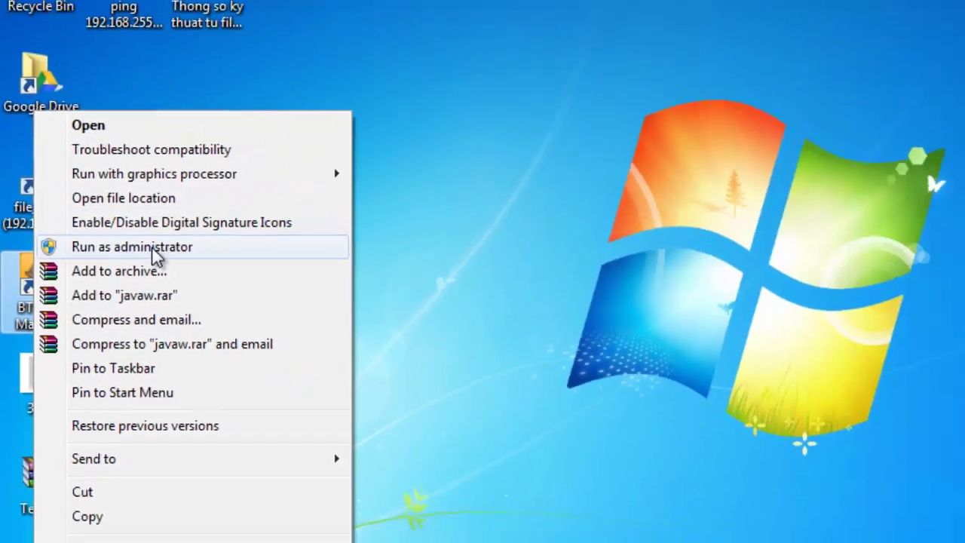
pyautogui.click(266, 185)
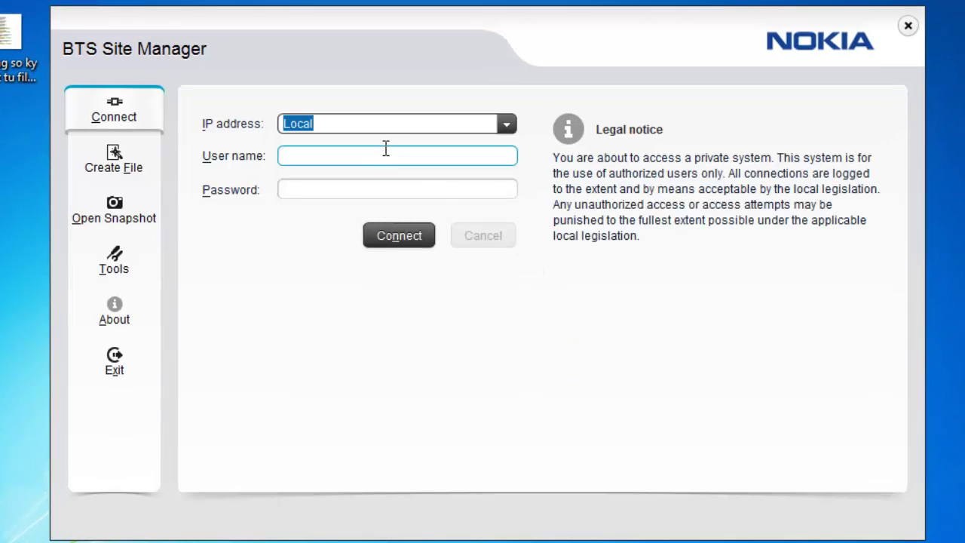
# Log in to the Local BTS address with the user name and password, and connect
pyautogui.click(448, 125)
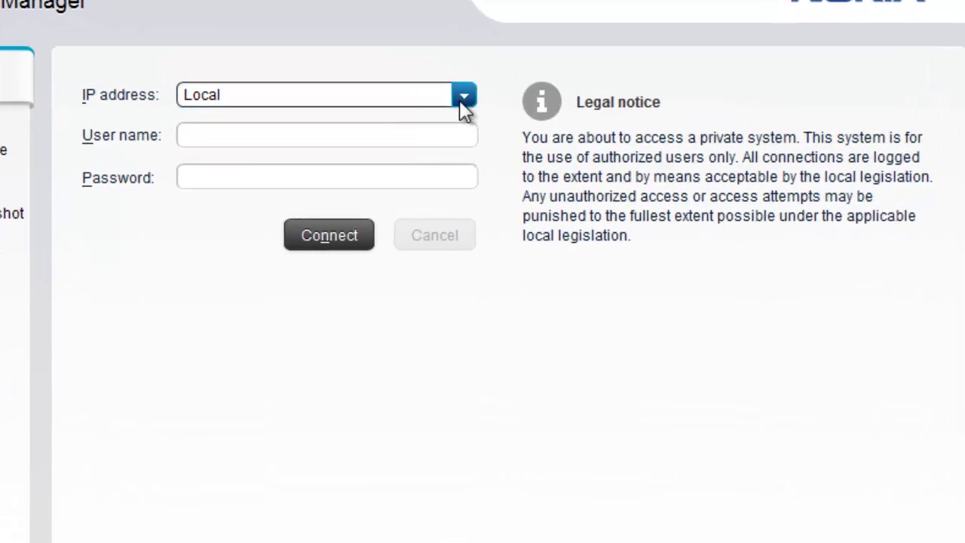
pyautogui.click(465, 109)
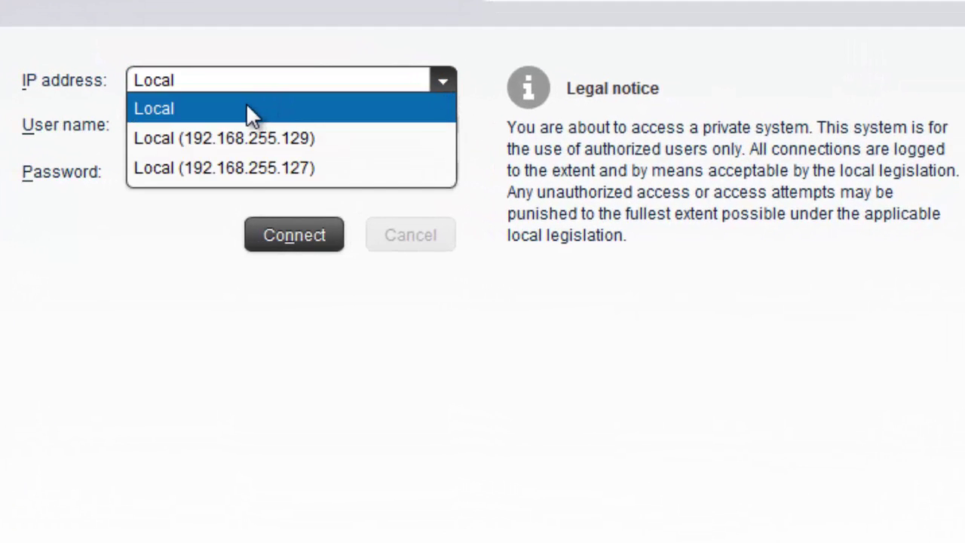
pyautogui.click(286, 127)
pyautogui.click(282, 140)
pyautogui.write('Ne')
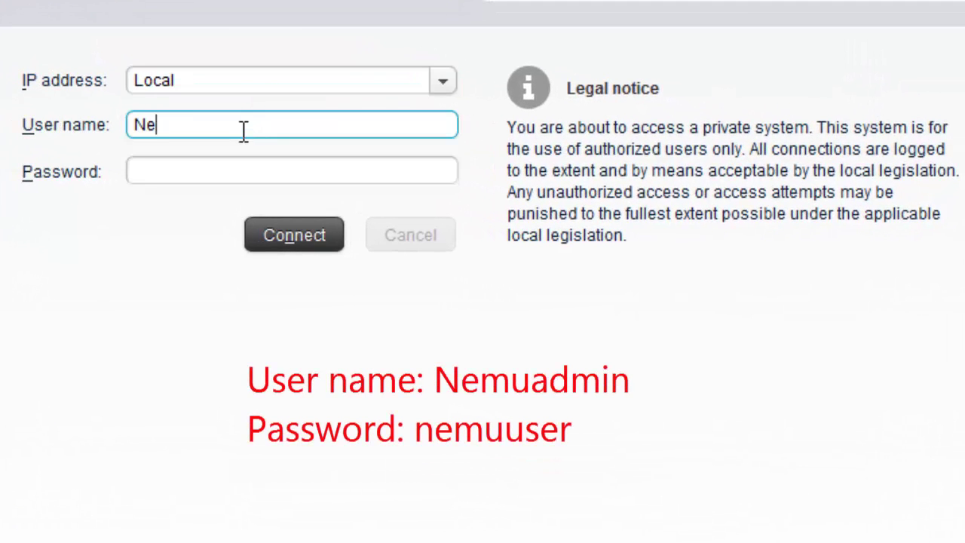
pyautogui.write('muadmin')
pyautogui.press('Tab')
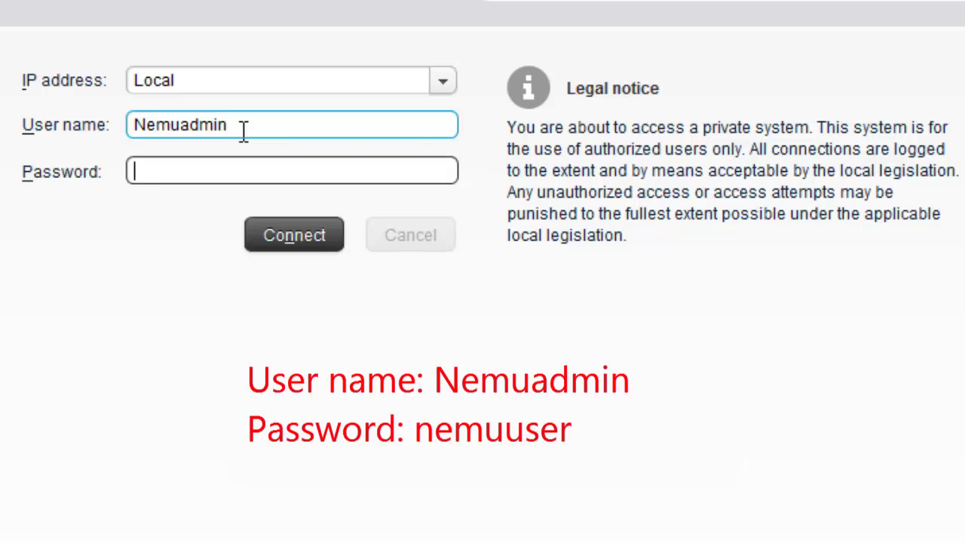
pyautogui.write('nemuuser')
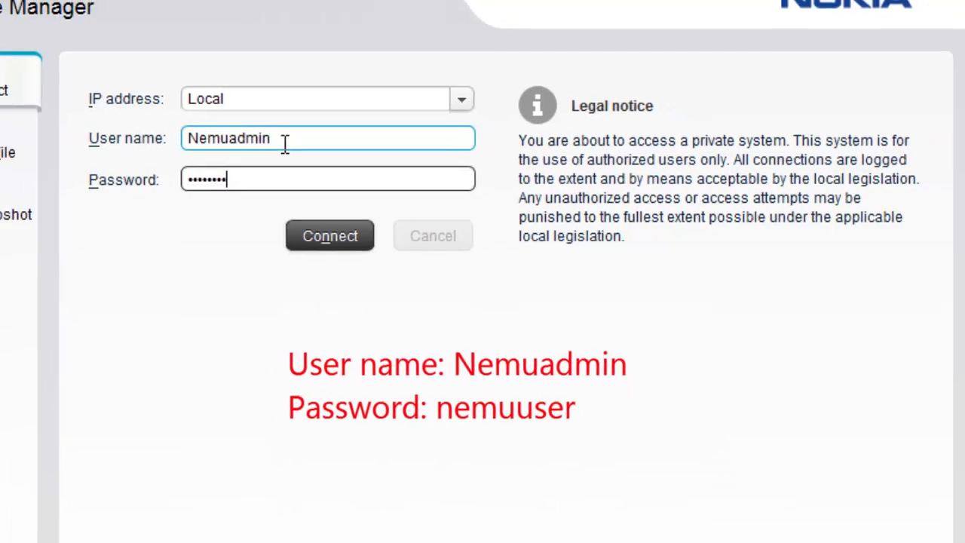
pyautogui.press('Return')
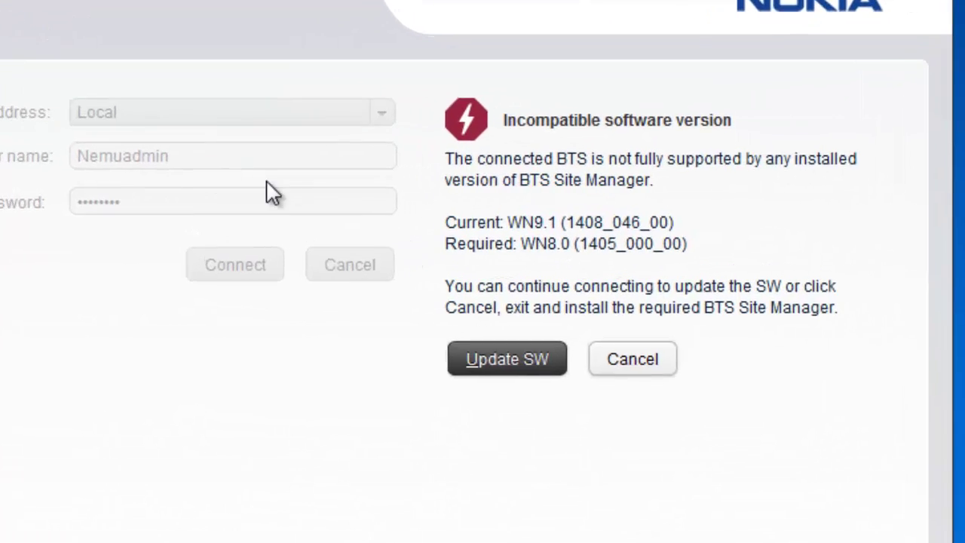
# Continue past the version notice and browse for a build descriptor in the 03. THAM KHAO folder
pyautogui.click(575, 298)
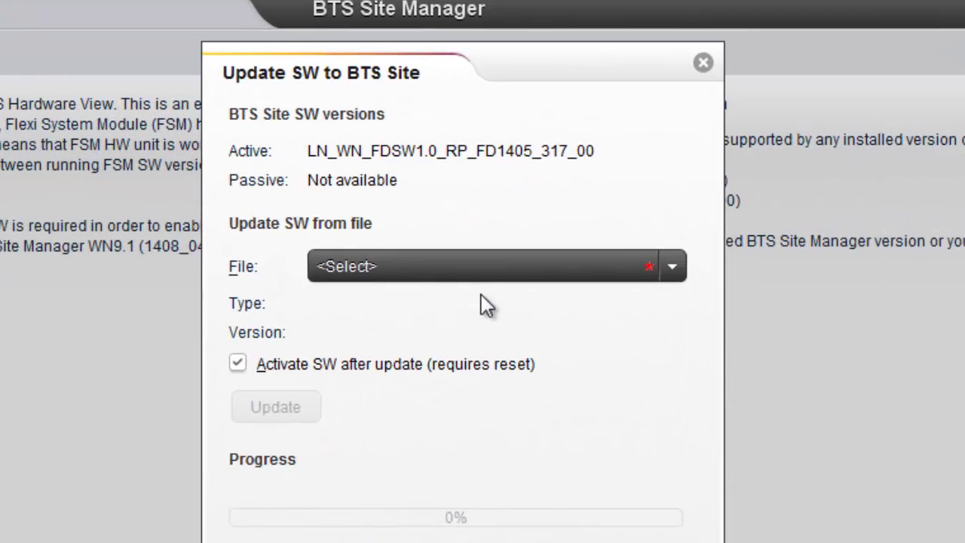
pyautogui.click(470, 273)
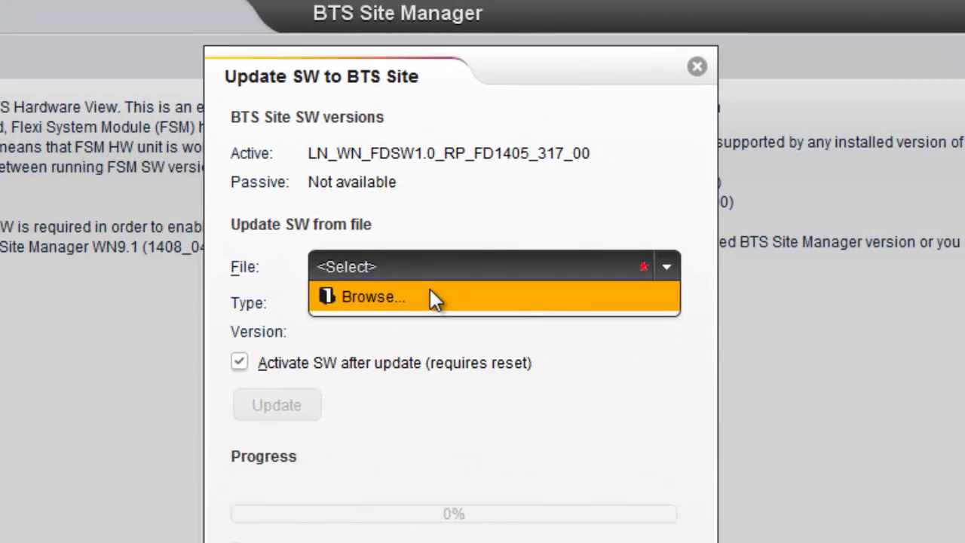
pyautogui.click(436, 297)
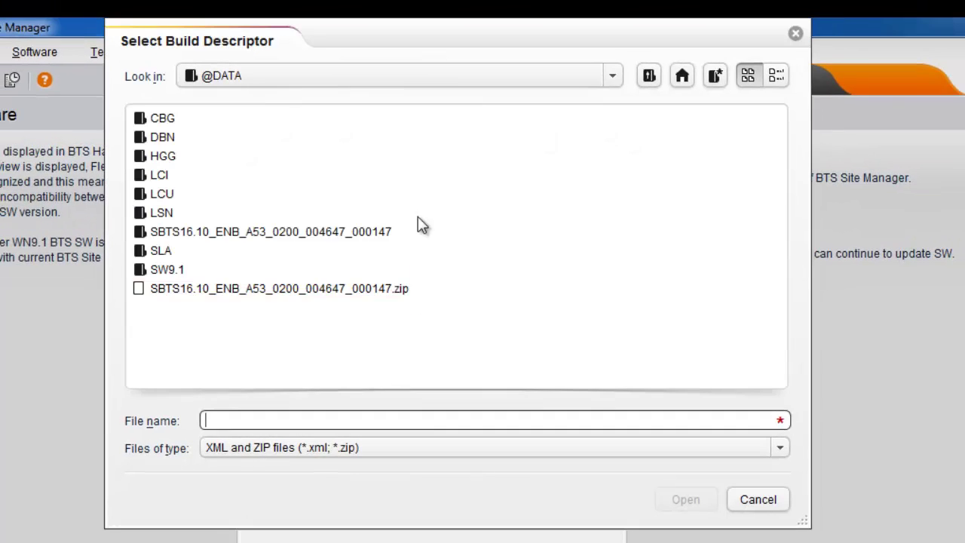
pyautogui.click(250, 84)
pyautogui.scroll(2, 297, 153)
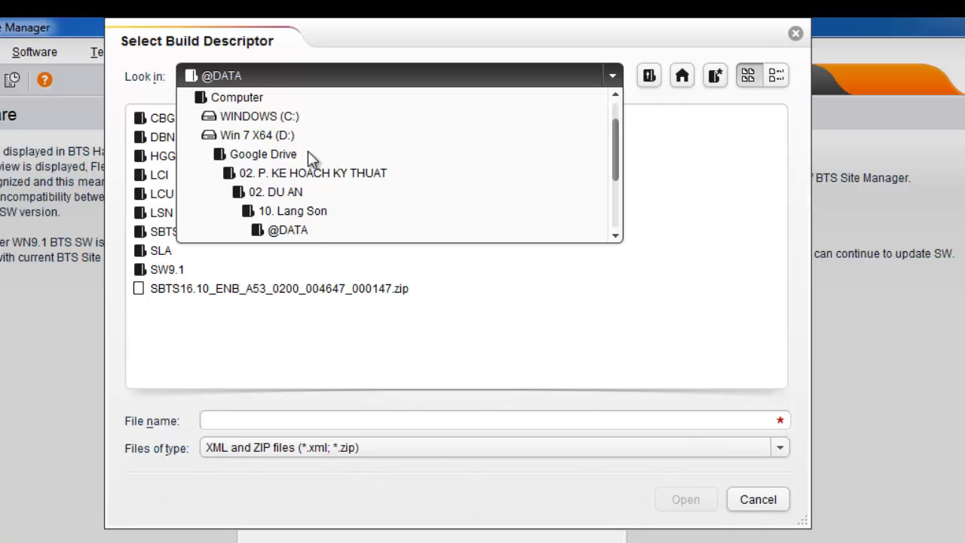
pyautogui.click(288, 192)
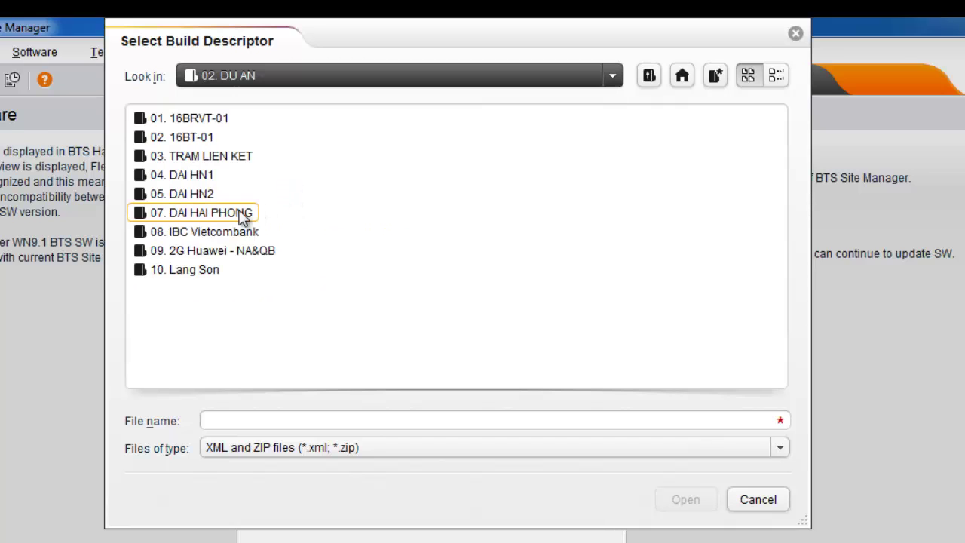
pyautogui.click(256, 77)
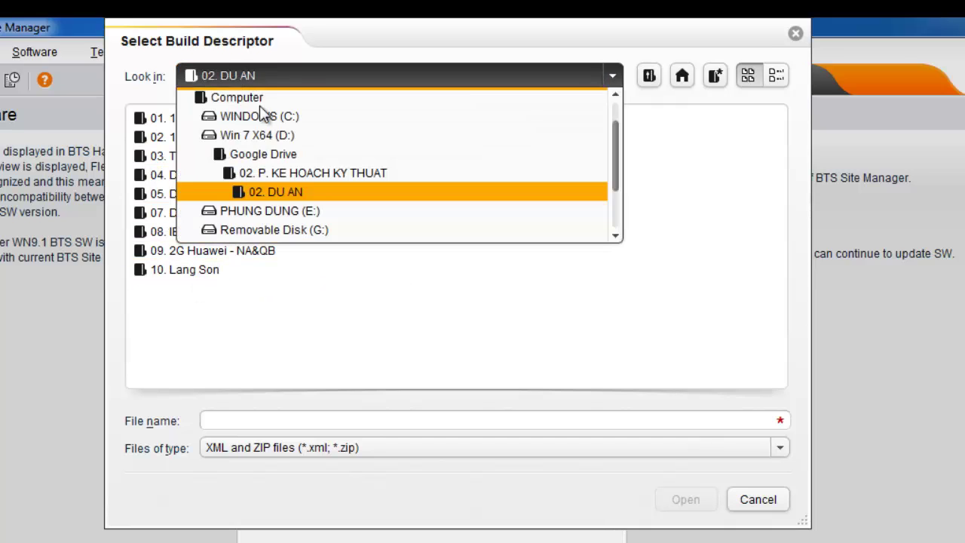
pyautogui.click(271, 173)
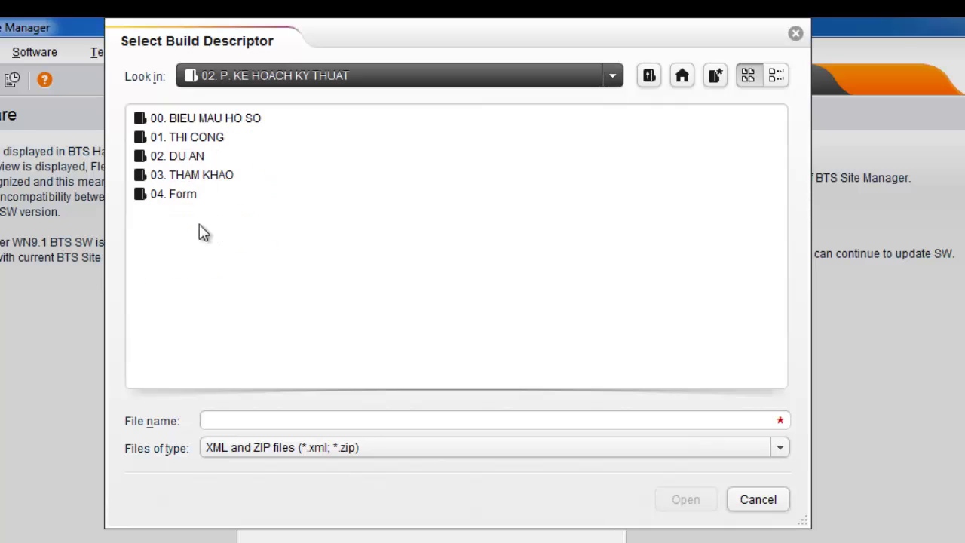
pyautogui.doubleClick(188, 175)
# Load TargetBD_WN9.1_4000_1410_14.xml from Comis BTS > SW9.1 > WN9.1_4000_1410_14 > BTS_SW
pyautogui.click(182, 136)
pyautogui.doubleClick(181, 137)
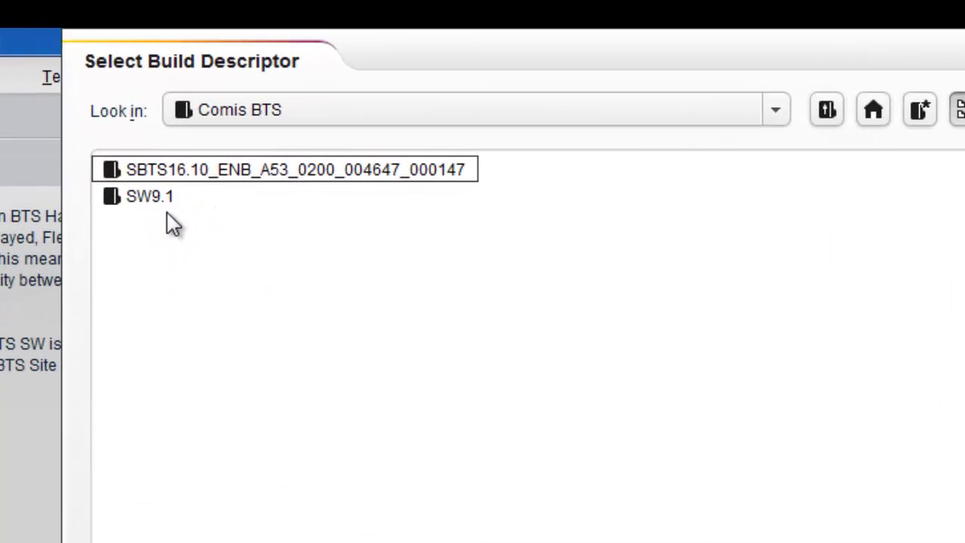
pyautogui.doubleClick(179, 138)
pyautogui.doubleClick(185, 223)
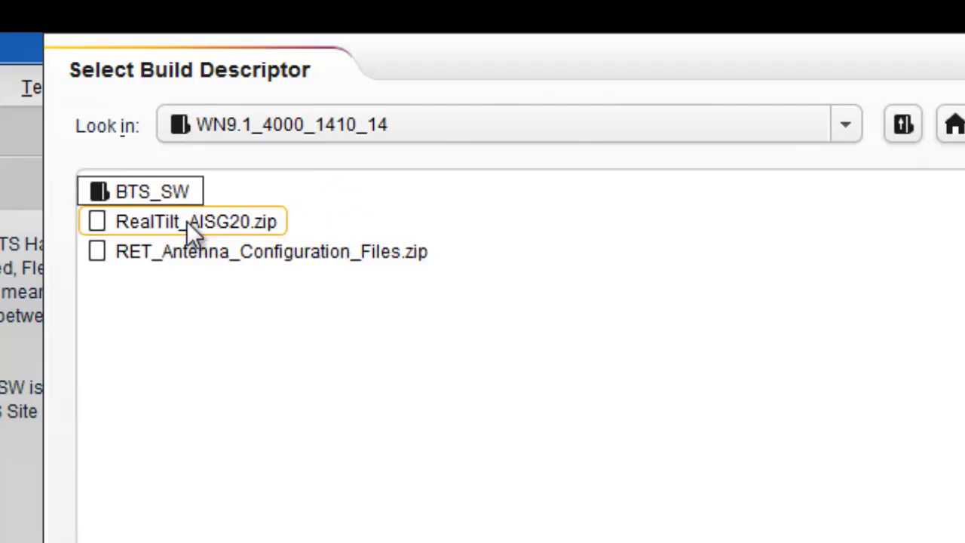
pyautogui.doubleClick(185, 189)
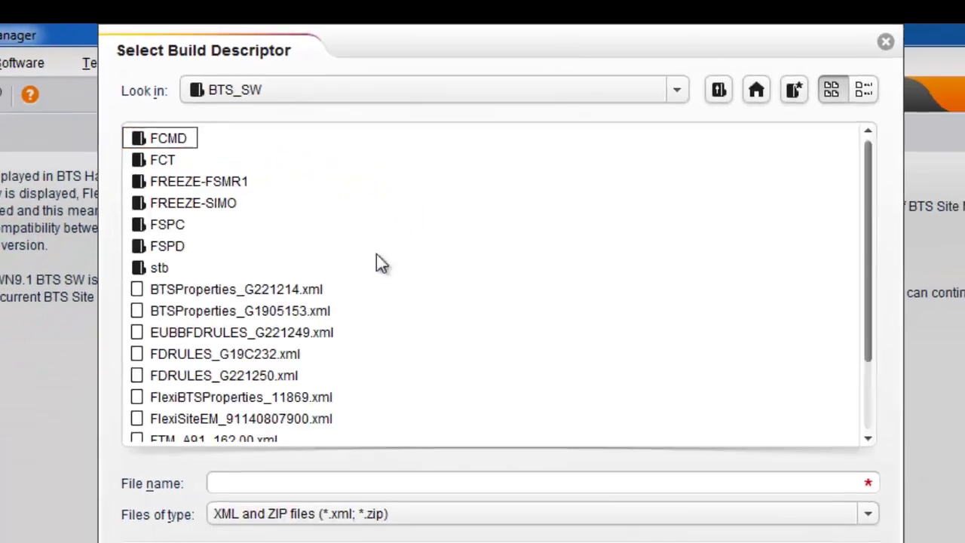
pyautogui.scroll(-3, 377, 257)
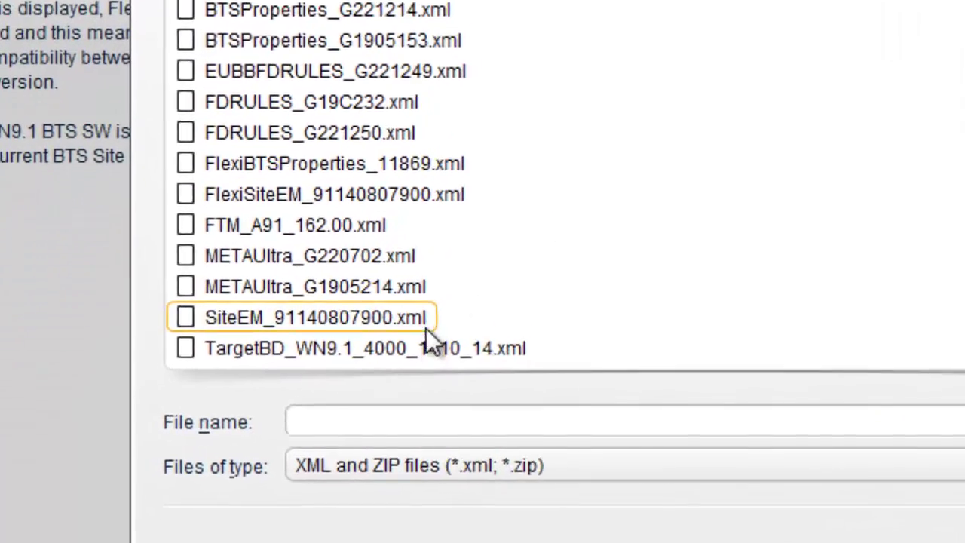
pyautogui.click(279, 434)
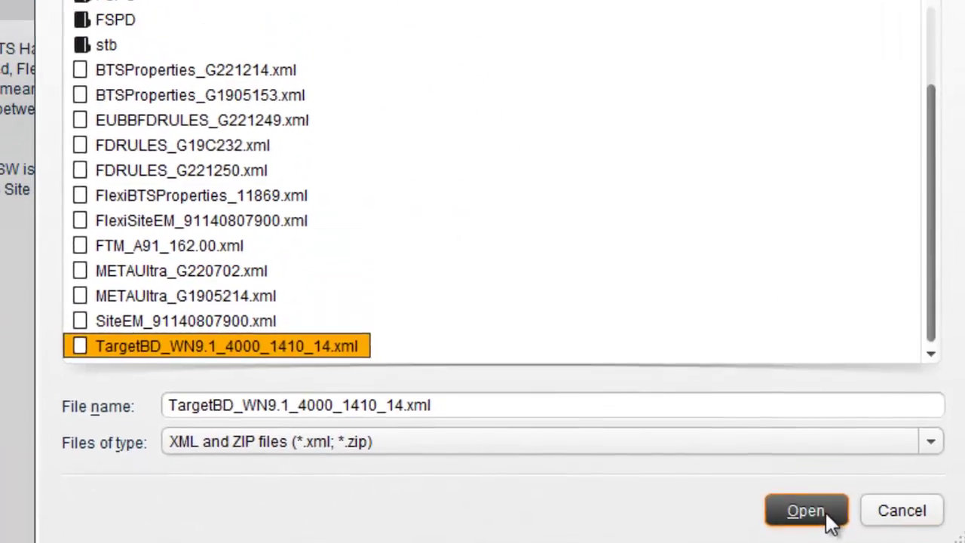
pyautogui.click(827, 514)
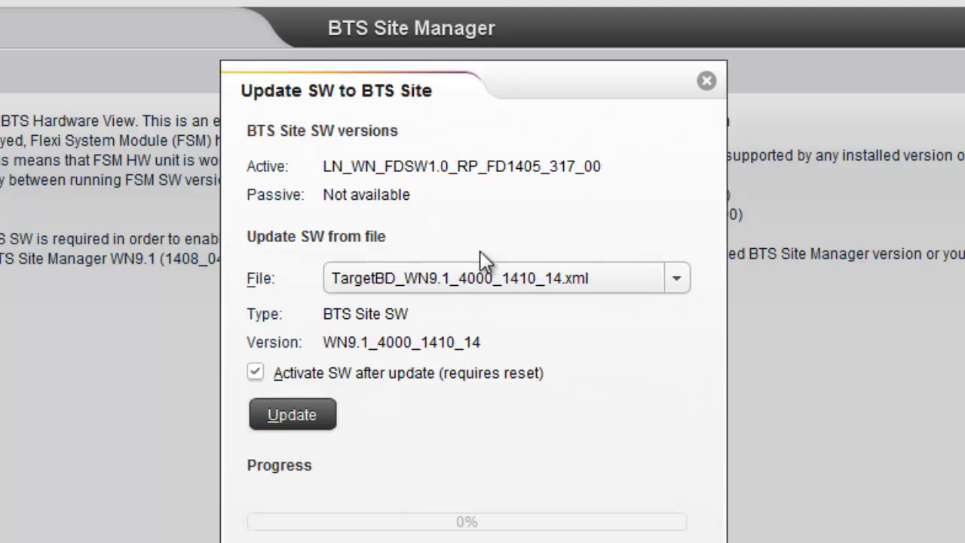
# Start the WN9.1 software update to the BTS, then open the 170909 site report from the desktop
pyautogui.moveTo(601, 165); pyautogui.dragTo(576, 166)
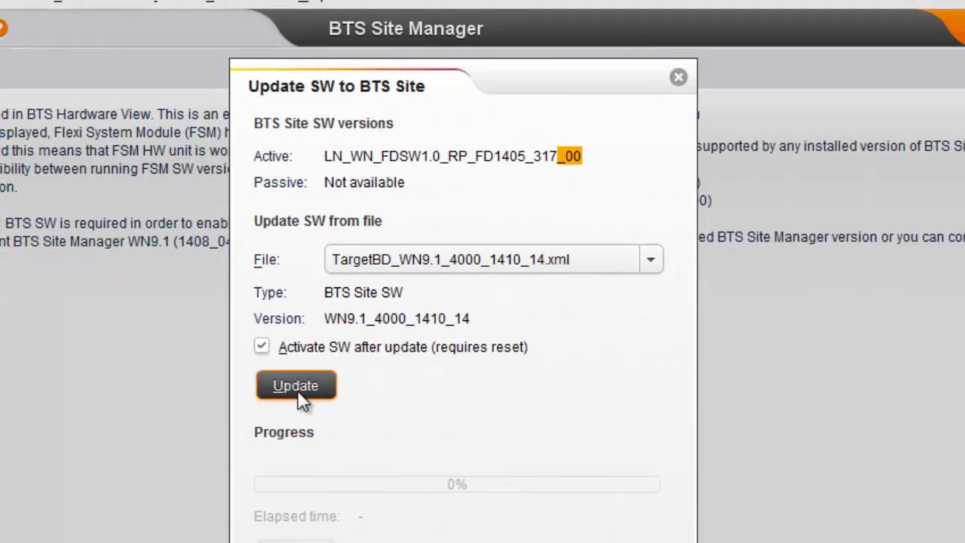
pyautogui.click(296, 409)
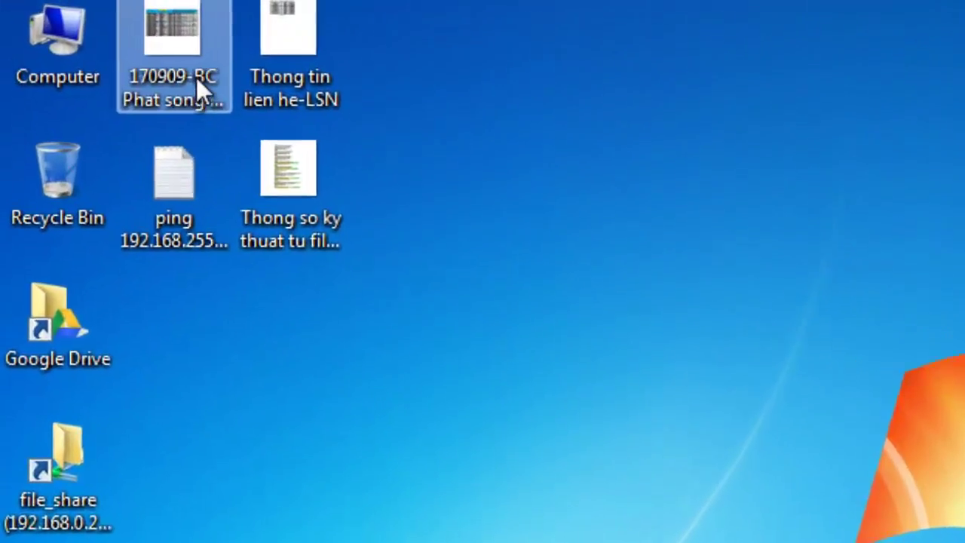
pyautogui.doubleClick(193, 76)
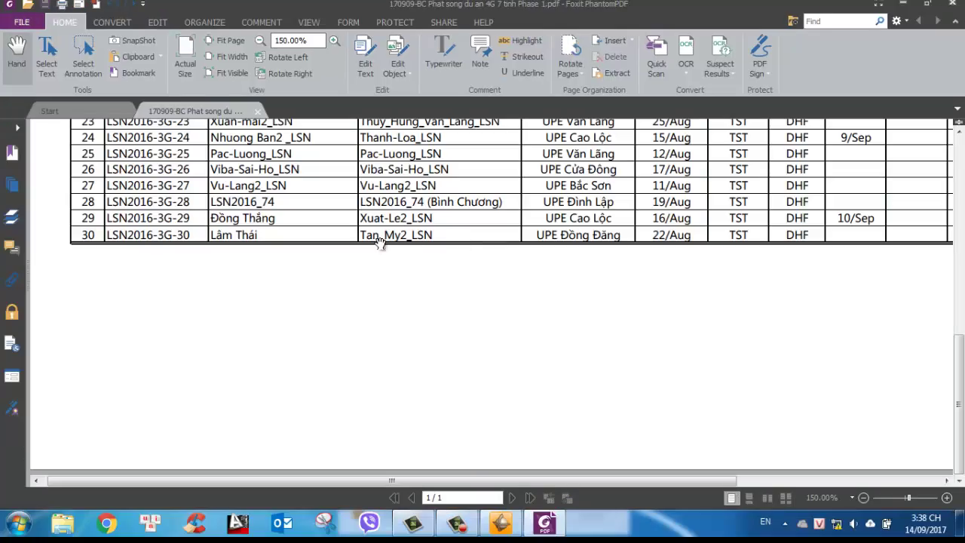
# Scroll up and left through the LSN2016-3G site table in the report
pyautogui.scroll(1, 380, 239)
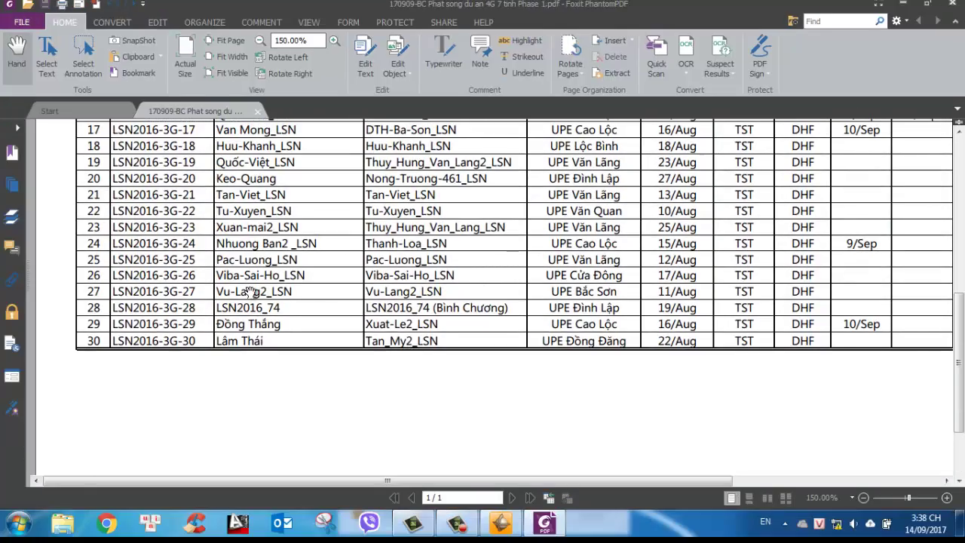
pyautogui.scroll(3, 488, 247)
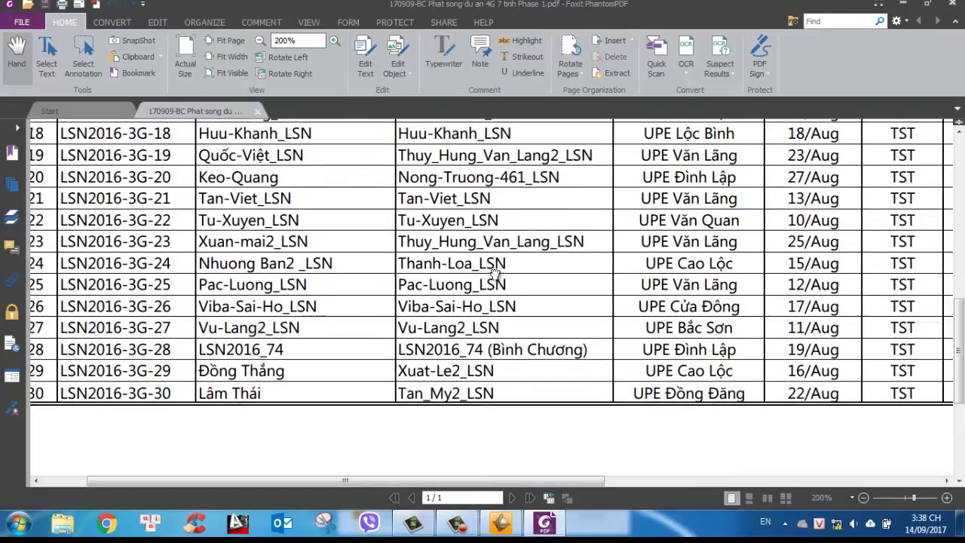
pyautogui.scroll(5, 488, 248)
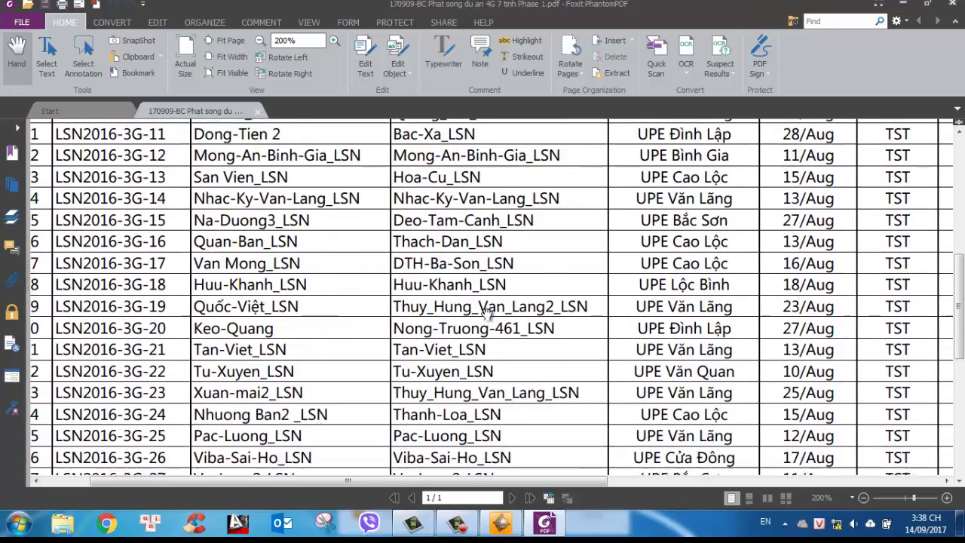
pyautogui.hscroll(-3, 145, 249)
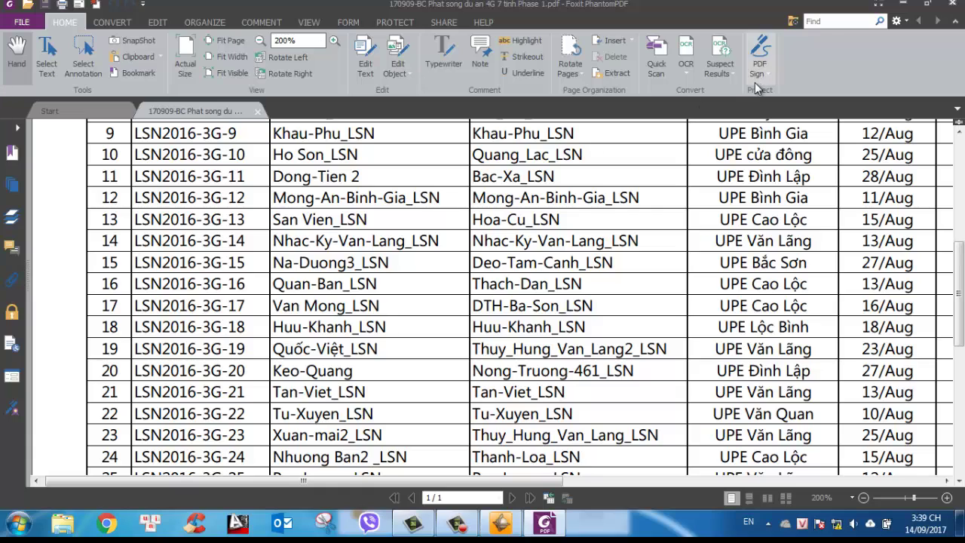
# Close the 170909 PDF report in Foxit PhantomPDF
pyautogui.click(949, 8)
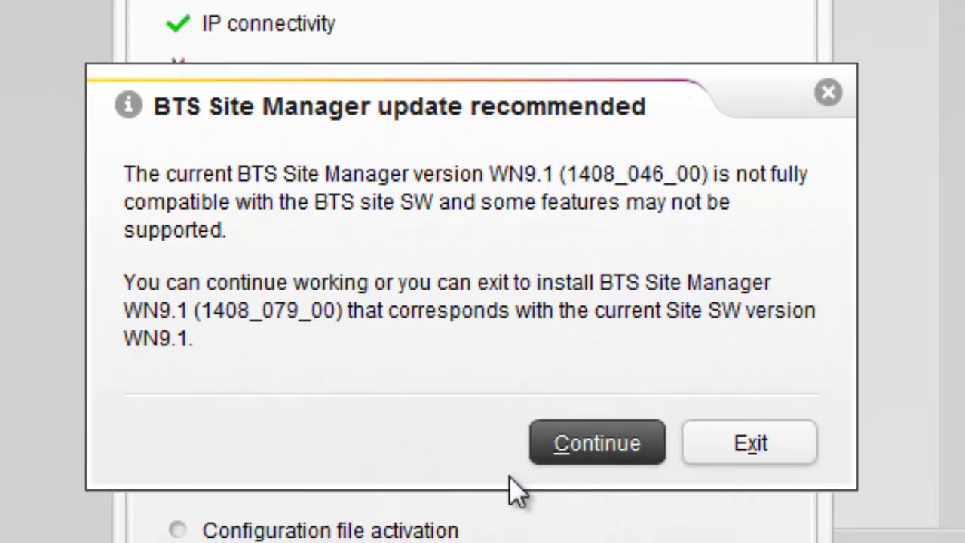
# Dismiss the version warning, close Autoconfiguration, and browse for a build descriptor file
pyautogui.click(609, 453)
pyautogui.click(600, 521)
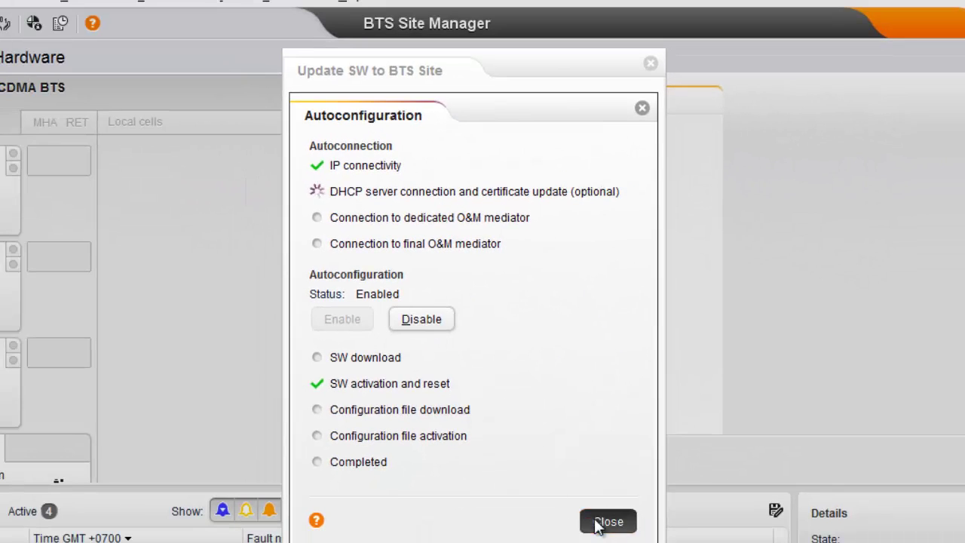
pyautogui.click(513, 209)
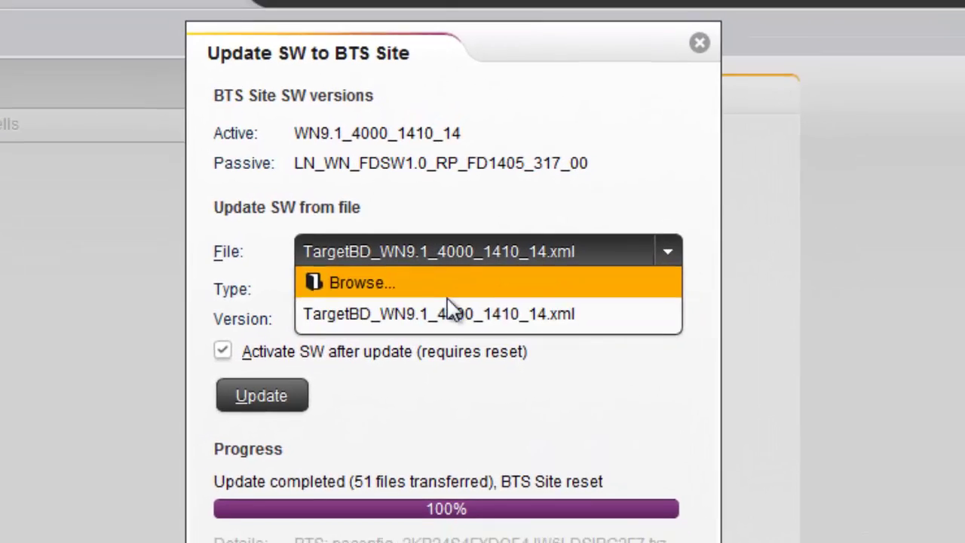
pyautogui.click(448, 294)
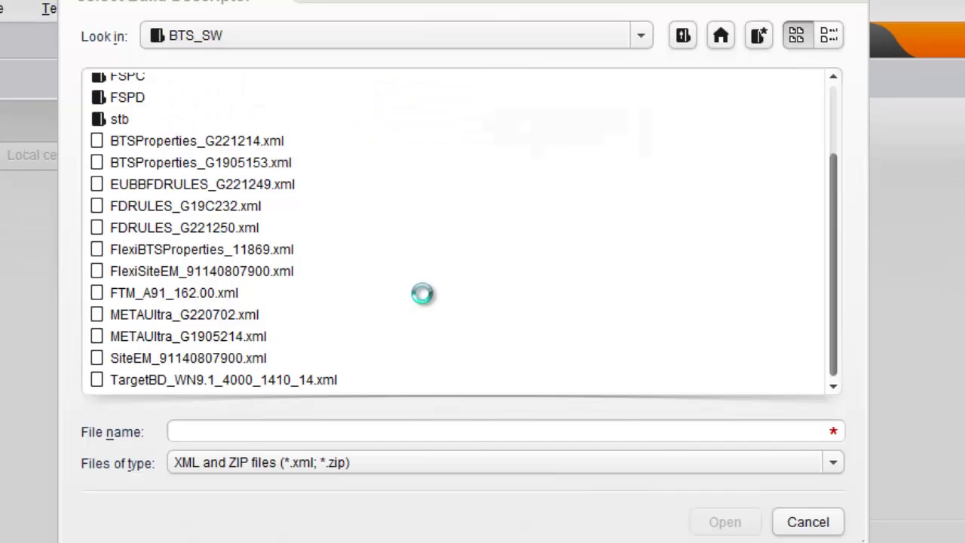
pyautogui.click(189, 60)
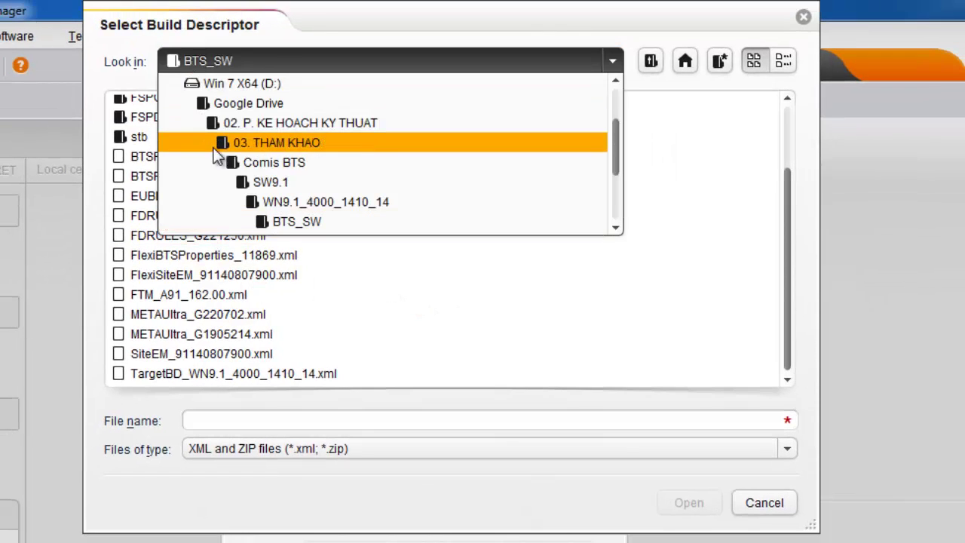
pyautogui.click(267, 126)
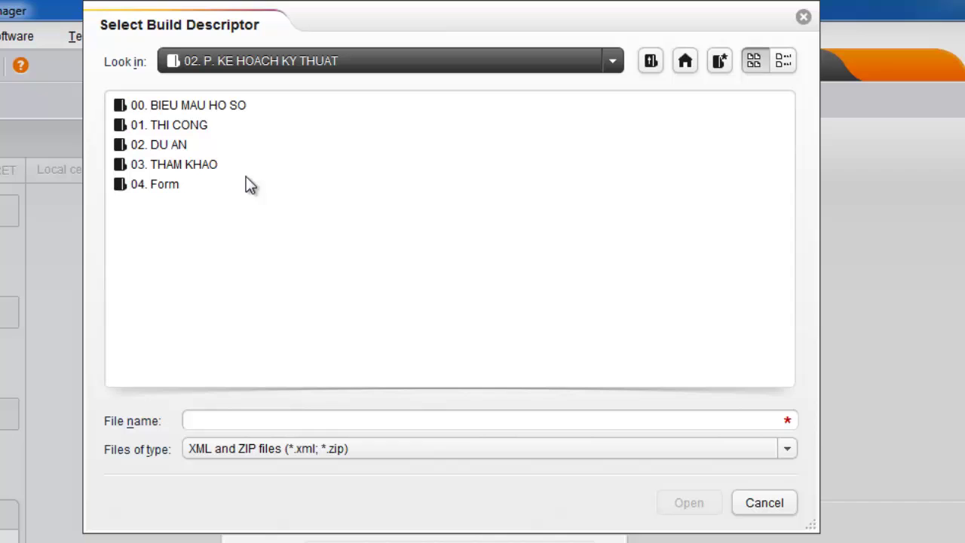
pyautogui.doubleClick(173, 145)
pyautogui.click(160, 263)
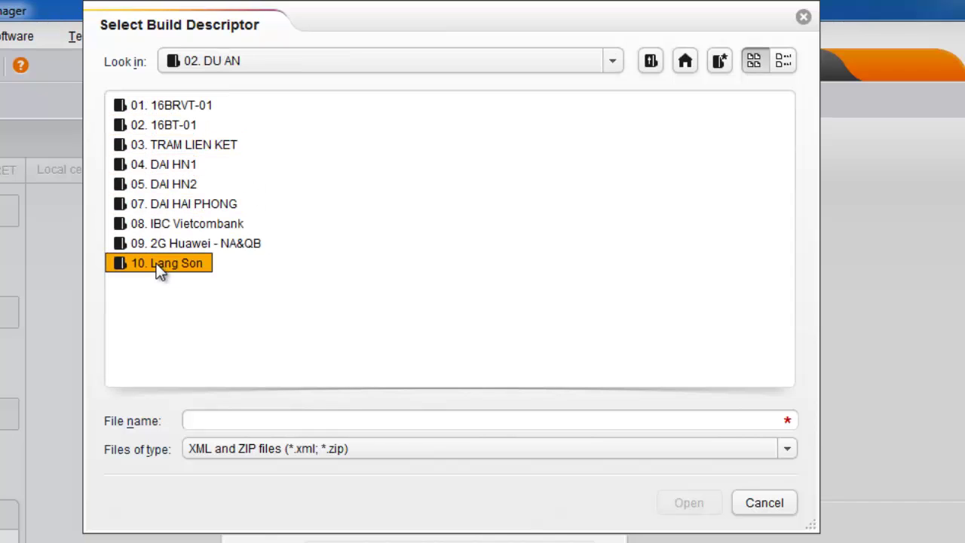
pyautogui.click(172, 258)
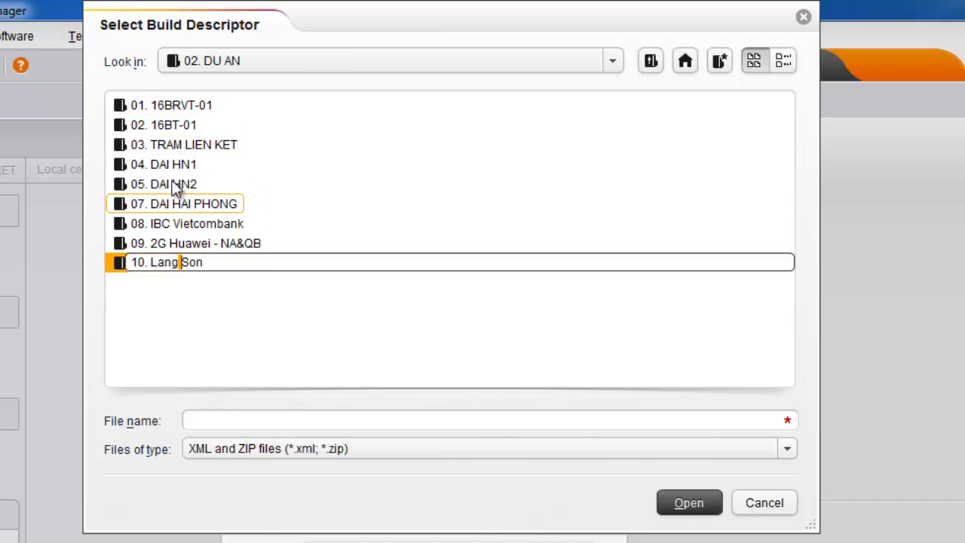
pyautogui.click(172, 326)
pyautogui.click(138, 264)
pyautogui.click(138, 266)
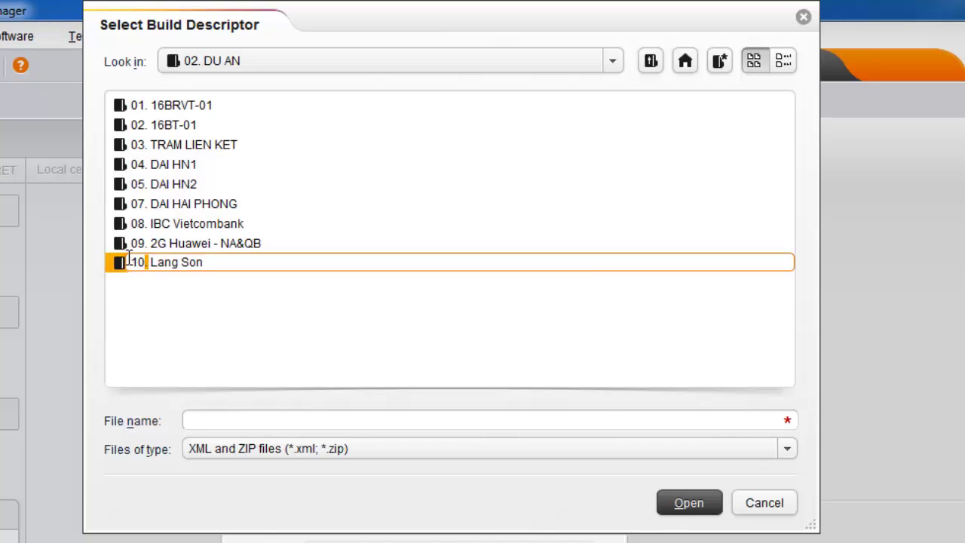
pyautogui.click(123, 274)
pyautogui.doubleClick(122, 258)
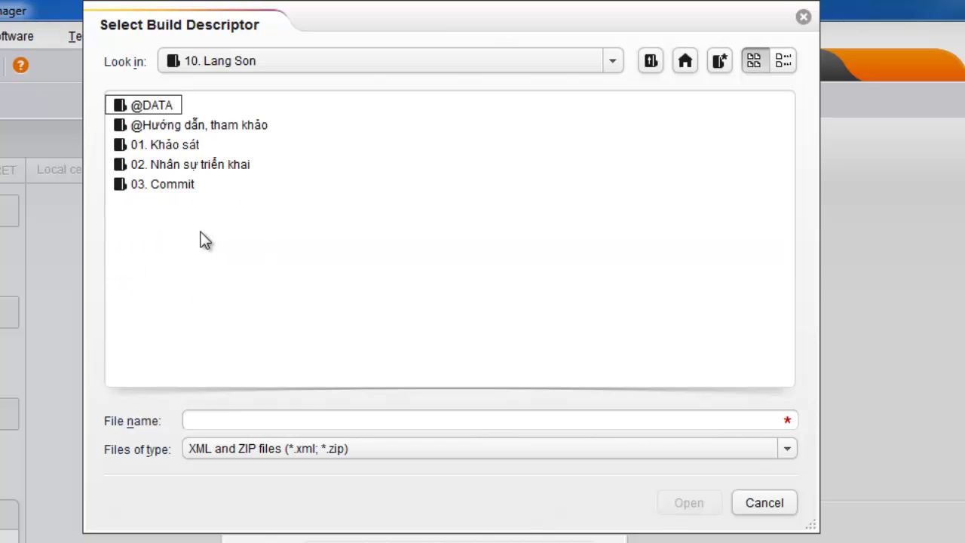
pyautogui.doubleClick(155, 102)
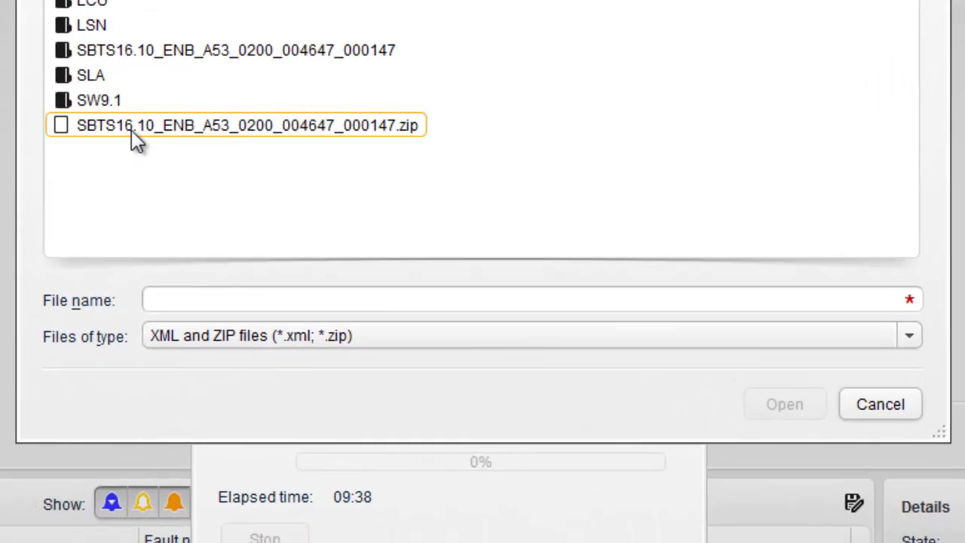
pyautogui.click(131, 130)
# Open SBTS16.10_ENB_A53_0200_004647_000147.zip as the update package
pyautogui.click(779, 407)
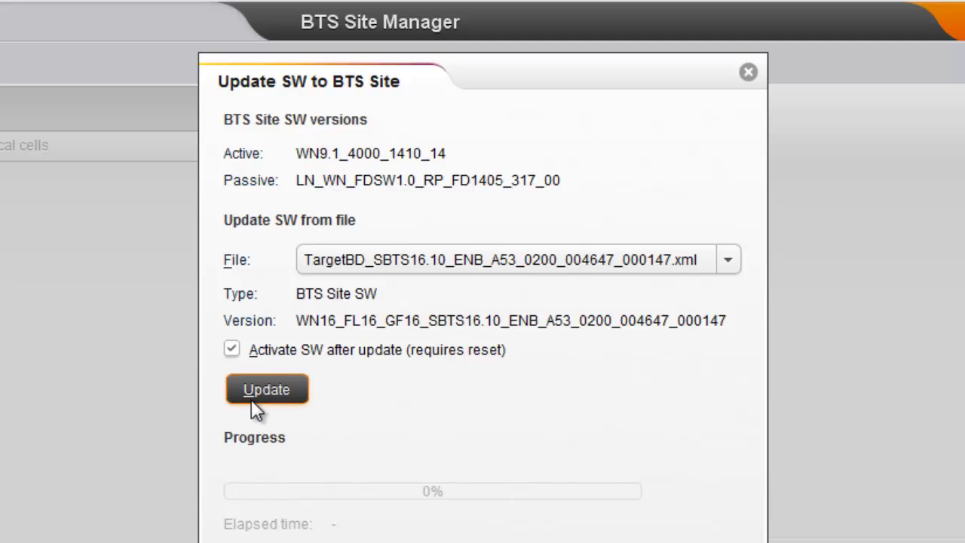
# Start the SBTS16.10 update with activation after update, then move the dialog aside to view site properties
pyautogui.click(252, 398)
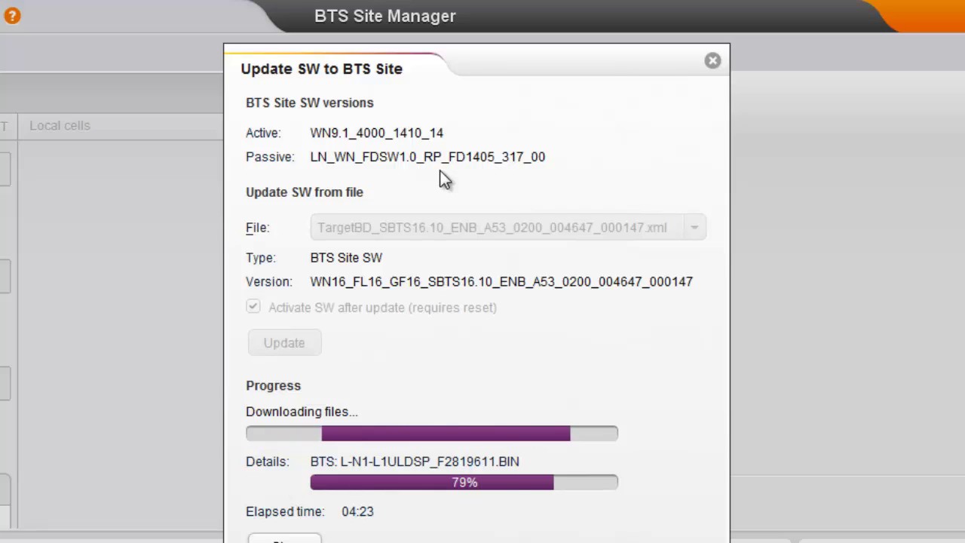
pyautogui.moveTo(473, 72); pyautogui.dragTo(24, 4)
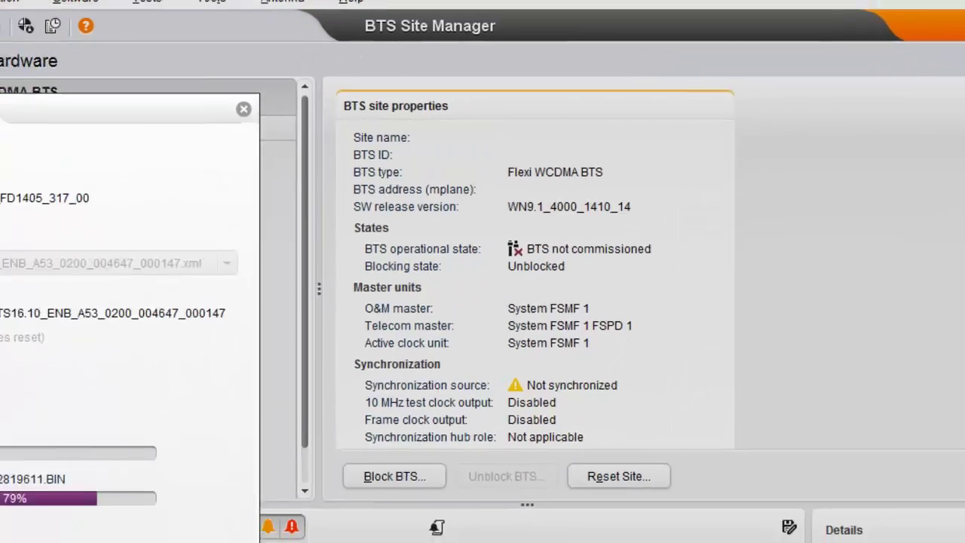
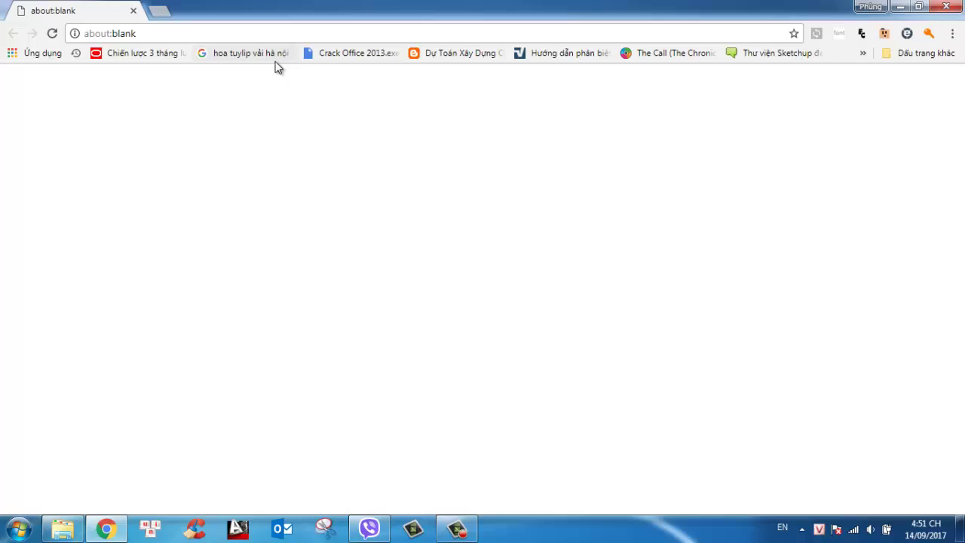
# Load 192.168.255.129 in Chrome, proceeding past the certificate warning to the login page
pyautogui.click(269, 33)
pyautogui.write('http://facebook.com.vn')
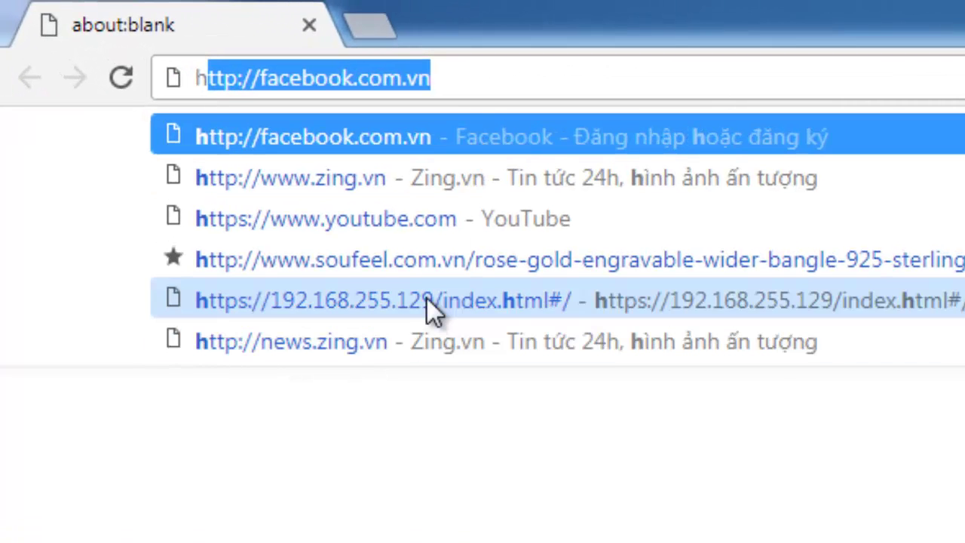
pyautogui.click(427, 300)
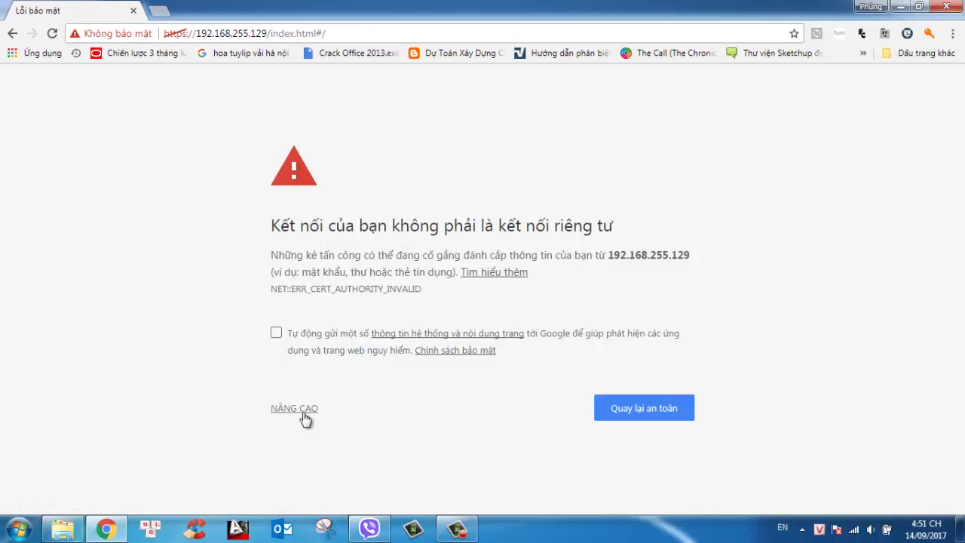
pyautogui.click(296, 410)
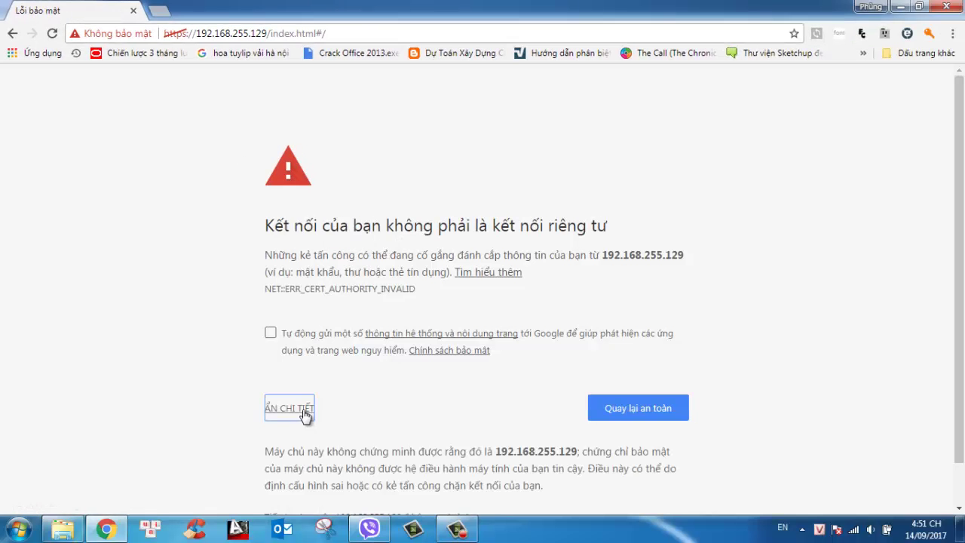
pyautogui.click(281, 472)
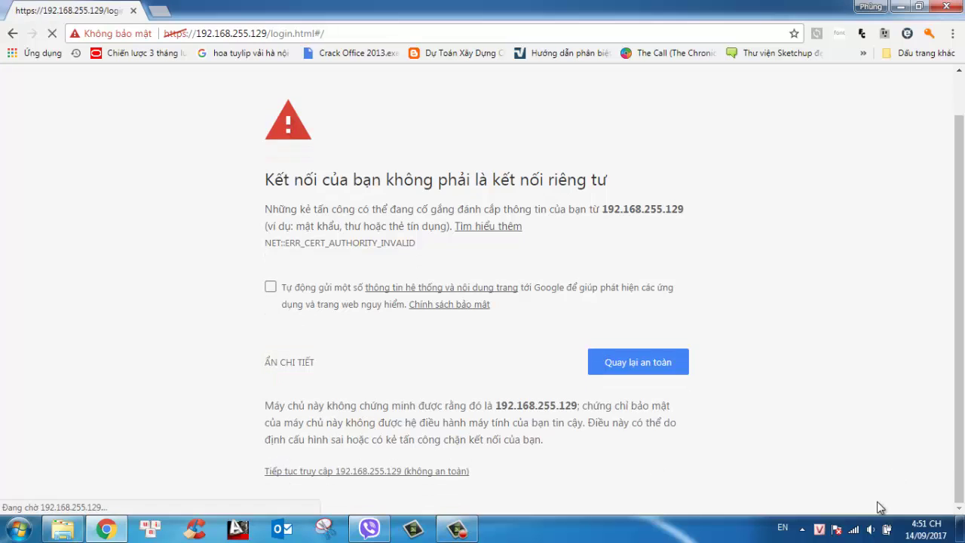
# Disconnect the laptop from the Baxu wireless network
pyautogui.click(853, 529)
pyautogui.click(856, 356)
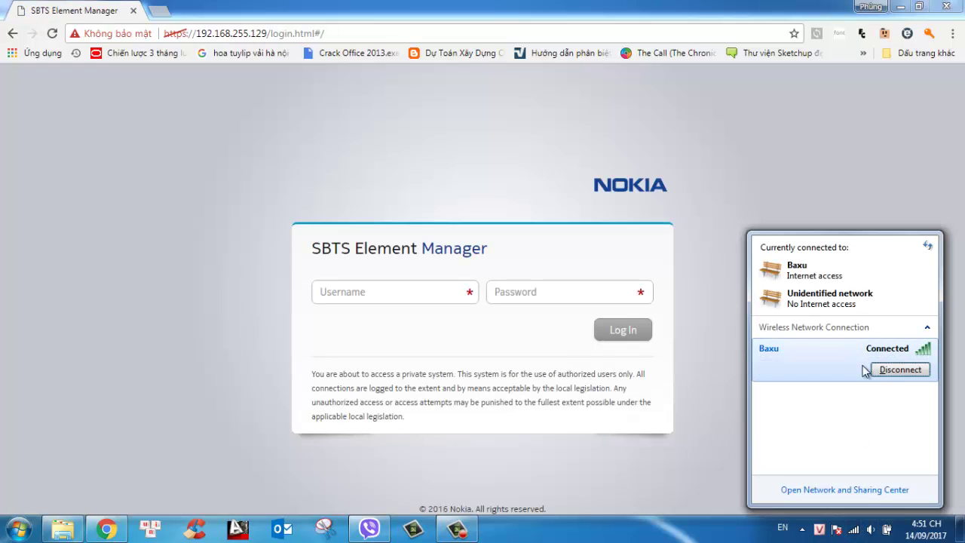
pyautogui.click(900, 370)
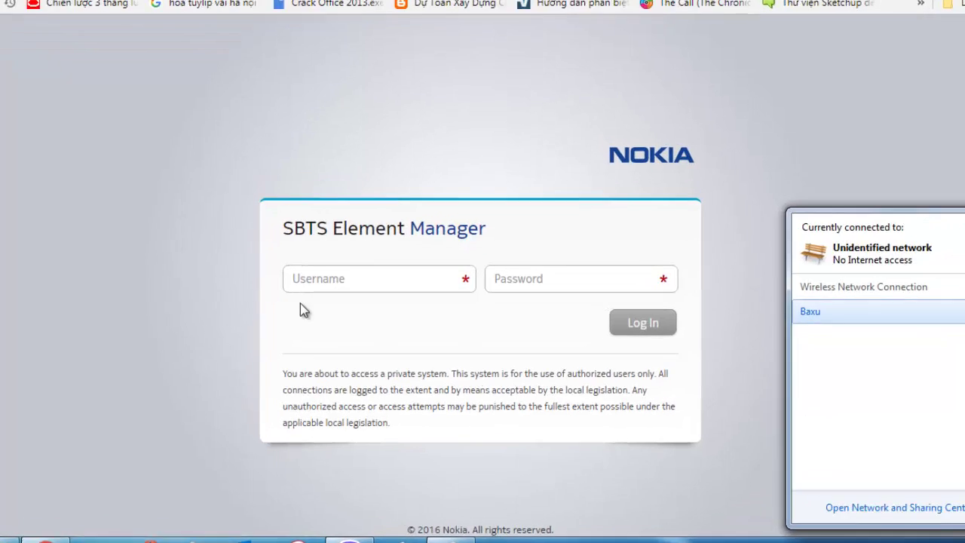
# Enter the administrator username and password and submit the login
pyautogui.click(326, 293)
pyautogui.write('Ne')
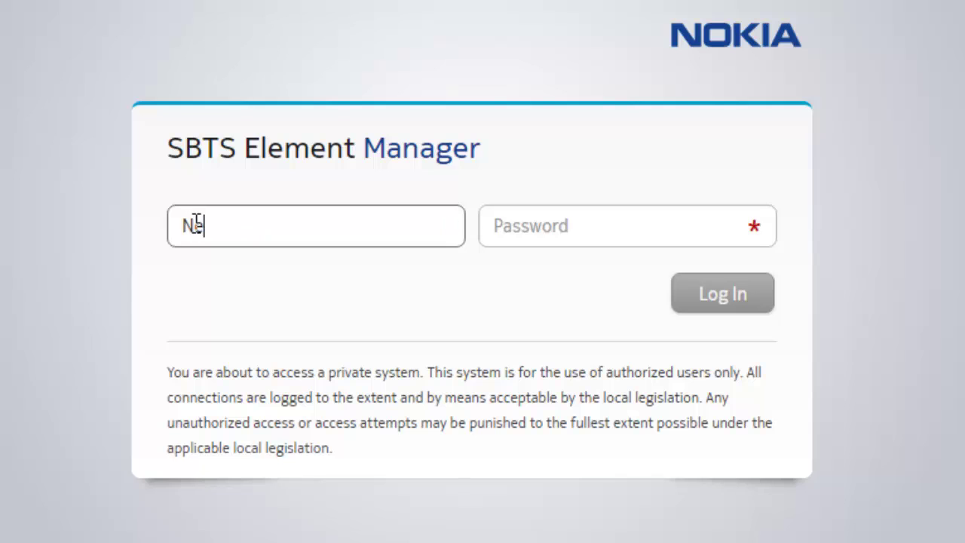
pyautogui.write('mu')
pyautogui.press('BackSpace')
pyautogui.write('muadmin')
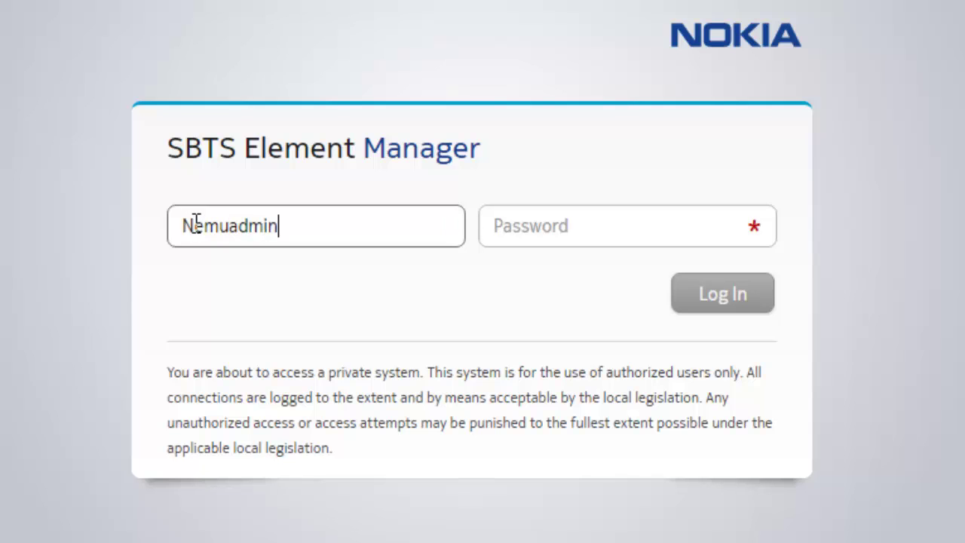
pyautogui.press('Tab')
pyautogui.write('nemuuser')
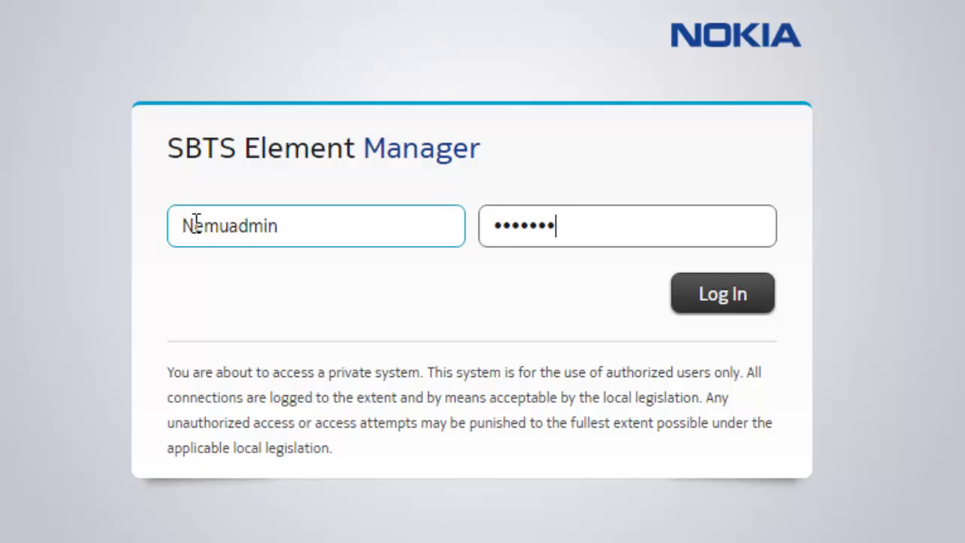
pyautogui.click(726, 297)
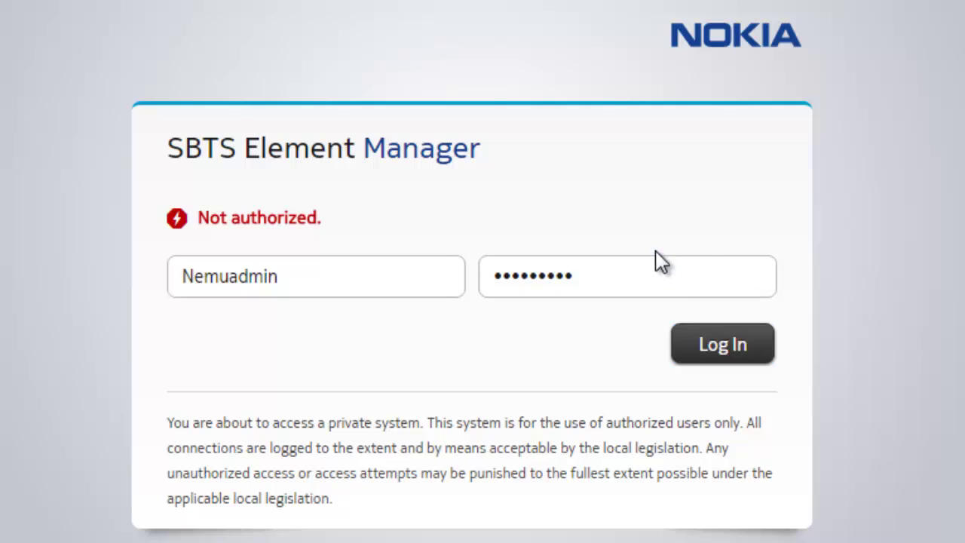
# Retype the password after the Not authorized error and log in again
pyautogui.click(604, 265)
pyautogui.click(314, 287)
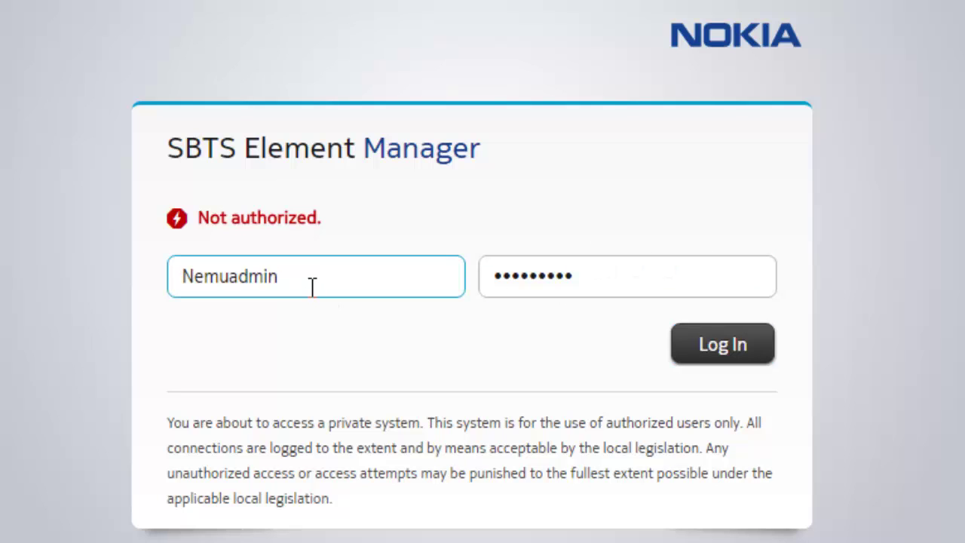
pyautogui.press('Tab')
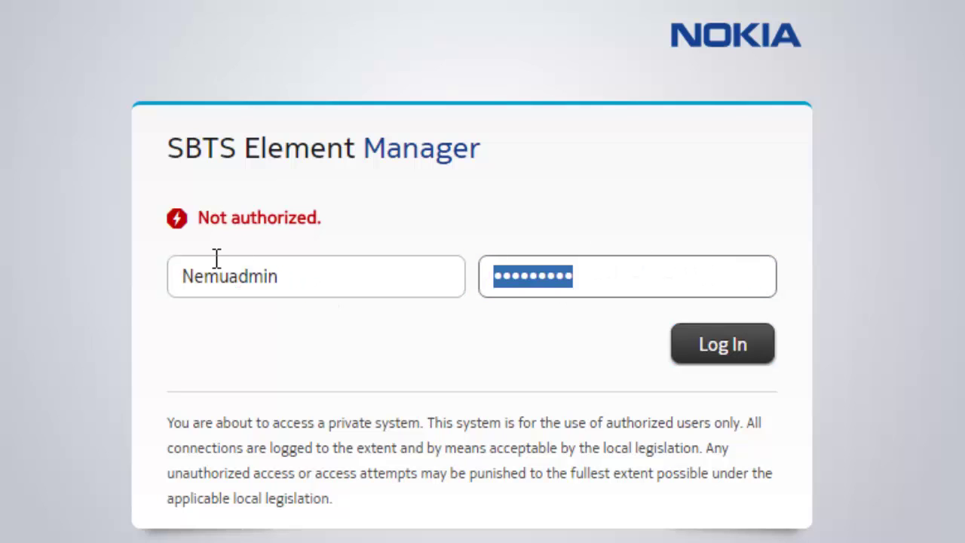
pyautogui.write('ne')
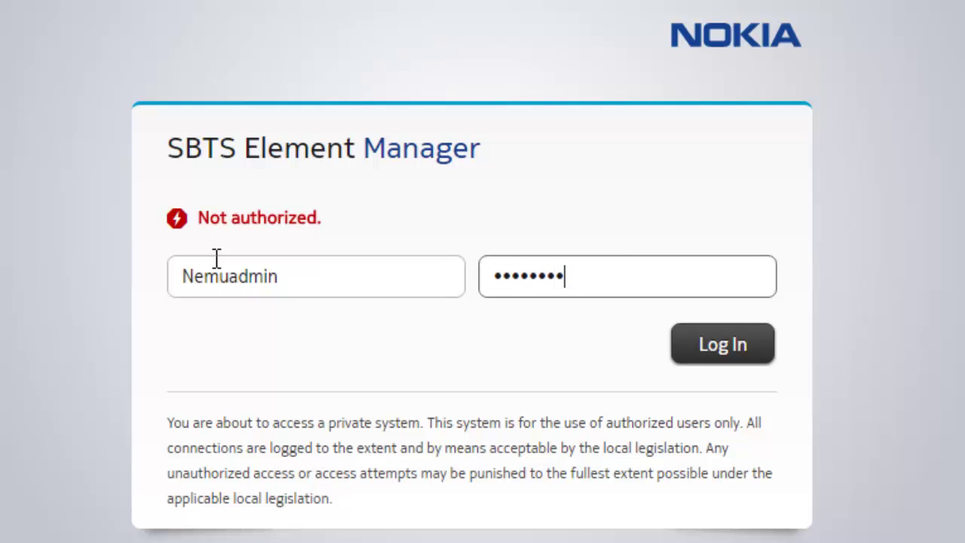
pyautogui.press('Return')
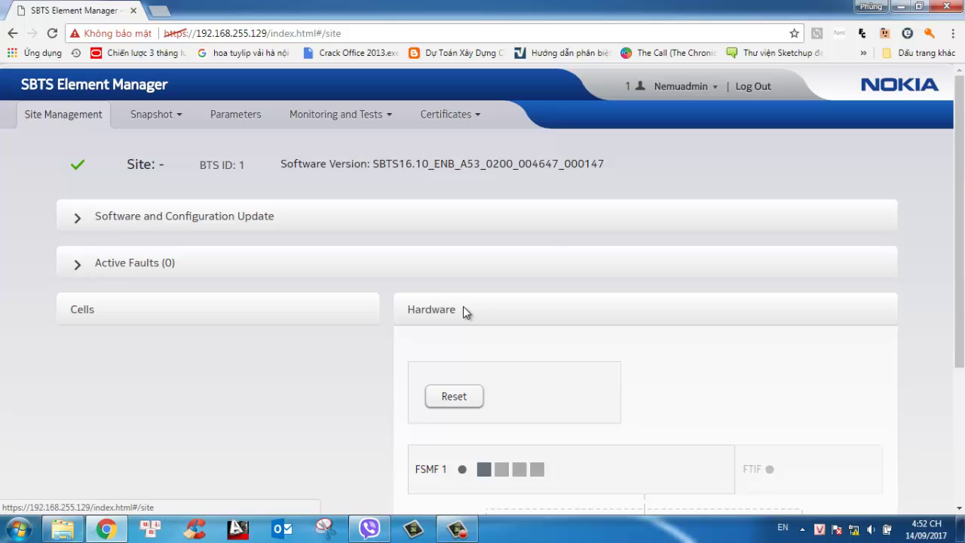
# Load LSN2016-3G-14_U900_v1.3_20170914 from 10. Lang Son\03. Commit\Datafill-LSN\Ver1.2_150site_LSN as the commissioning file
pyautogui.click(206, 221)
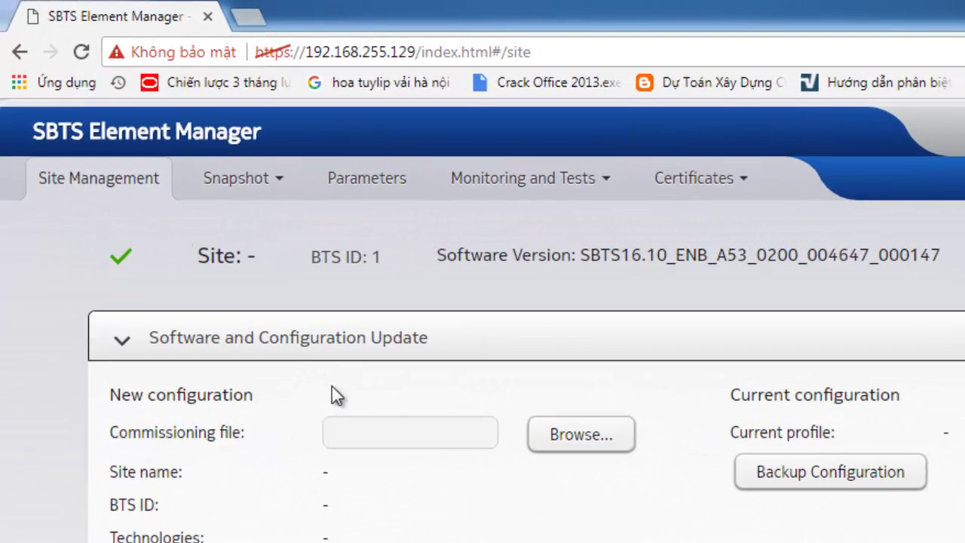
pyautogui.click(462, 348)
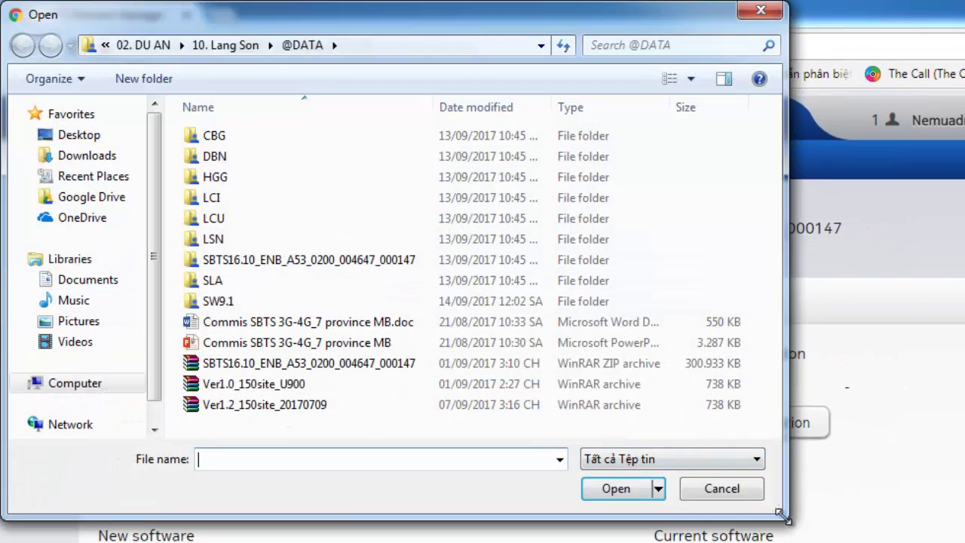
pyautogui.moveTo(780, 514); pyautogui.dragTo(964, 542)
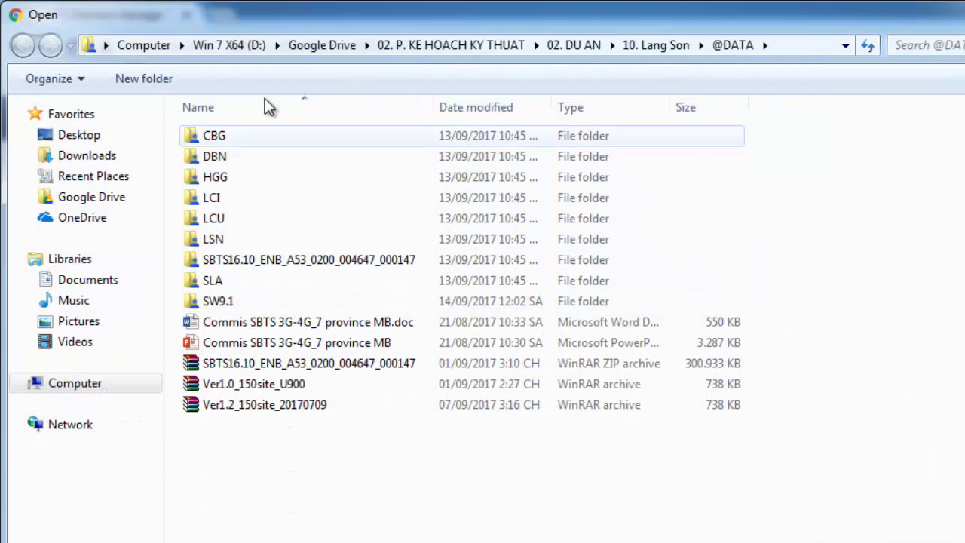
pyautogui.click(573, 46)
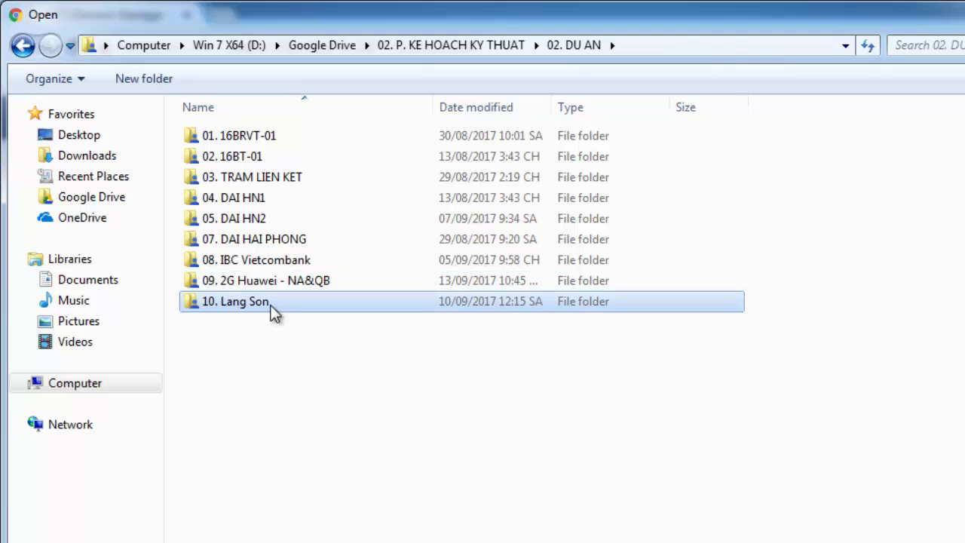
pyautogui.doubleClick(275, 303)
pyautogui.doubleClick(263, 215)
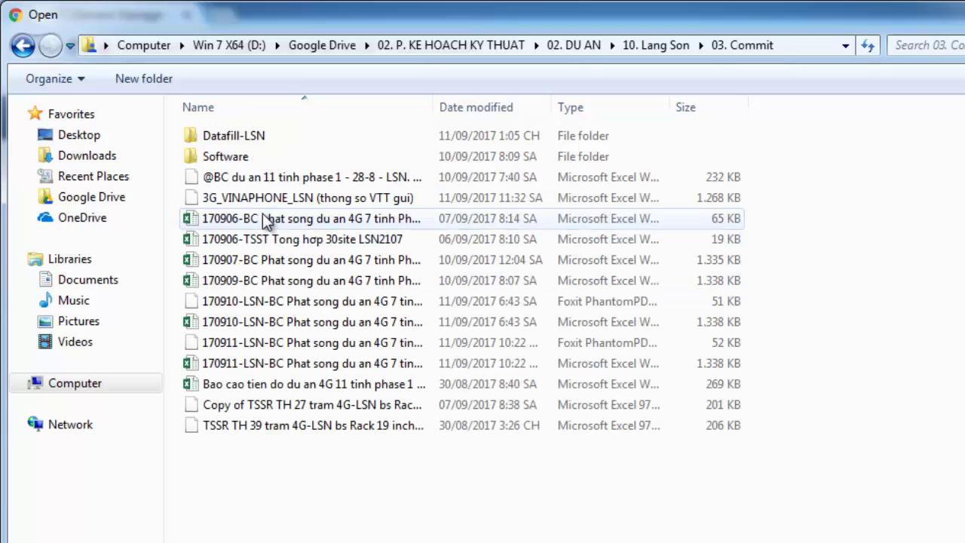
pyautogui.doubleClick(259, 136)
pyautogui.doubleClick(242, 157)
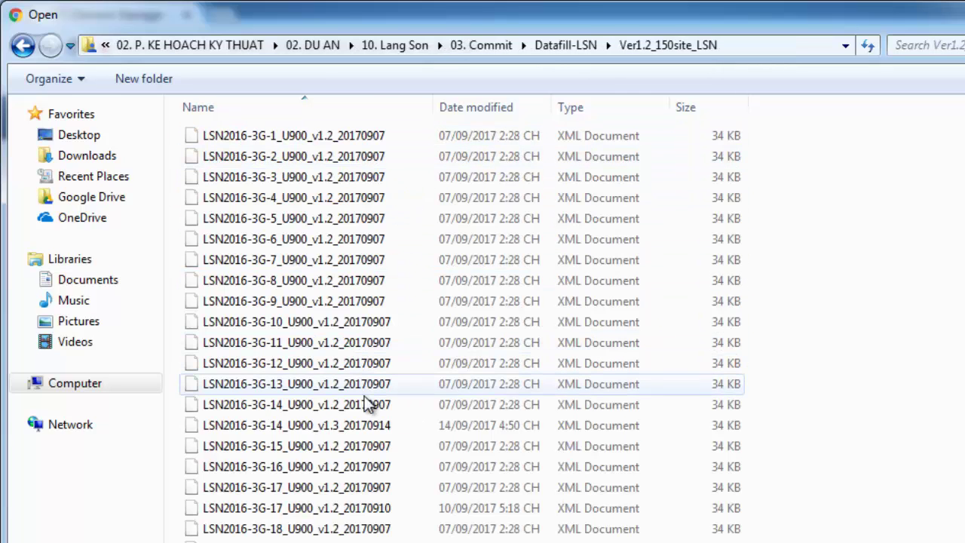
pyautogui.click(312, 430)
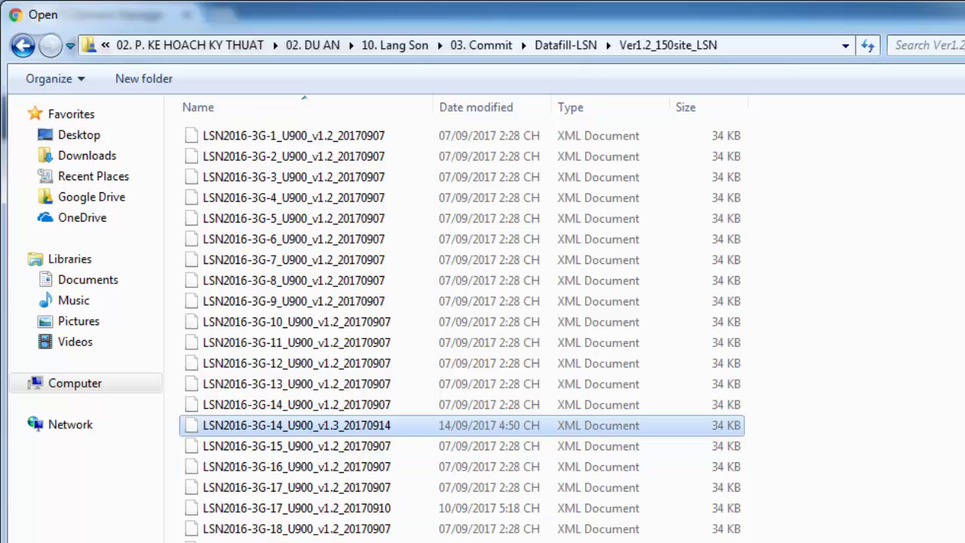
pyautogui.press('Return')
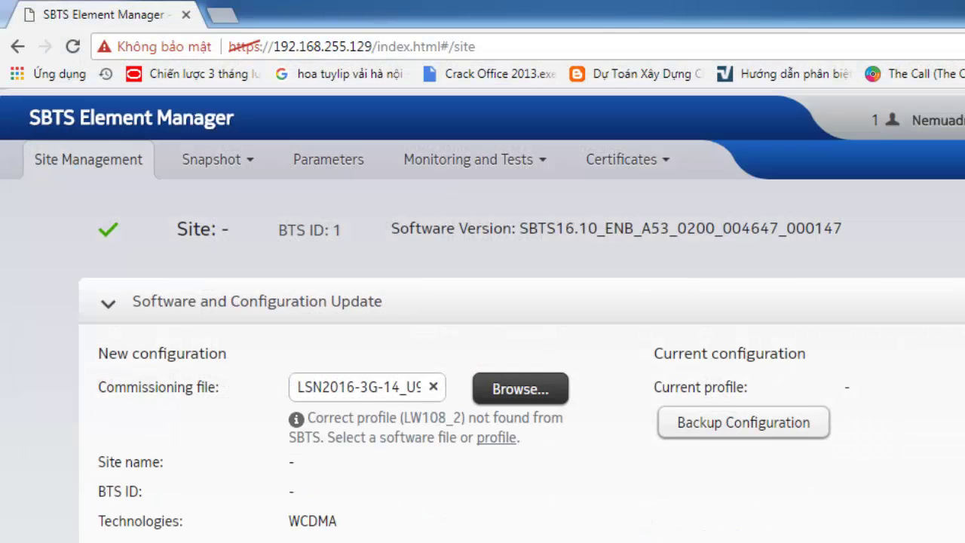
# Pick the LW108_2.json profile file as an additional file to load
pyautogui.click(537, 389)
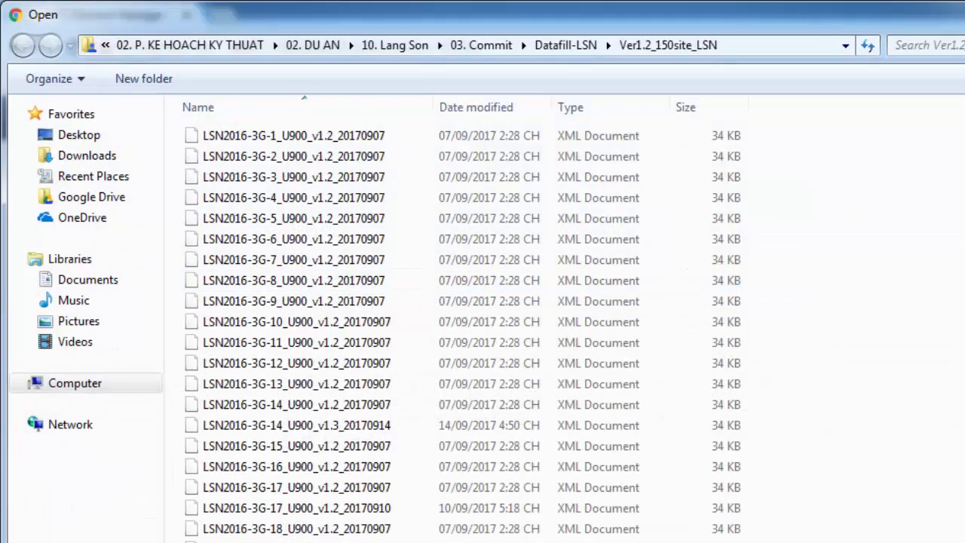
pyautogui.scroll(-5, 575, 536)
pyautogui.click(305, 538)
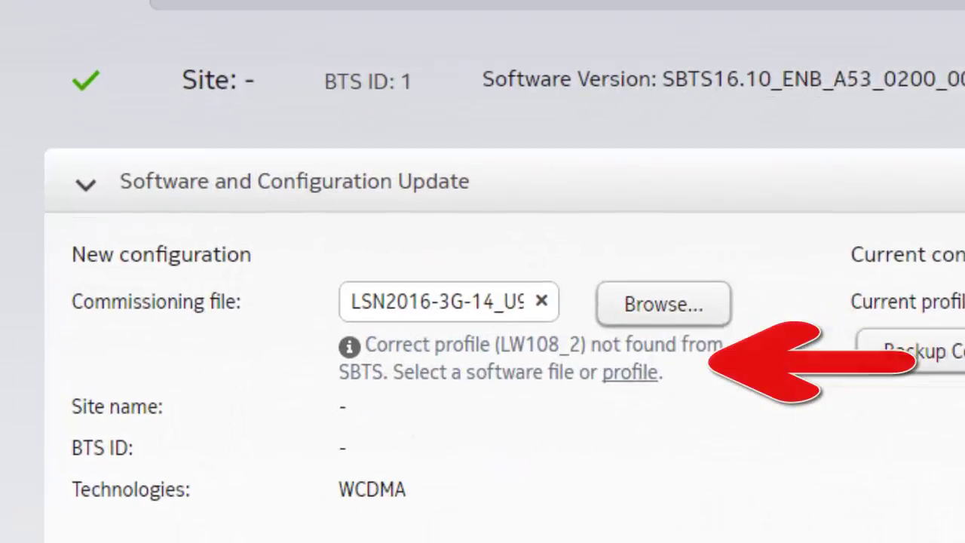
pyautogui.scroll(-4, 795, 483)
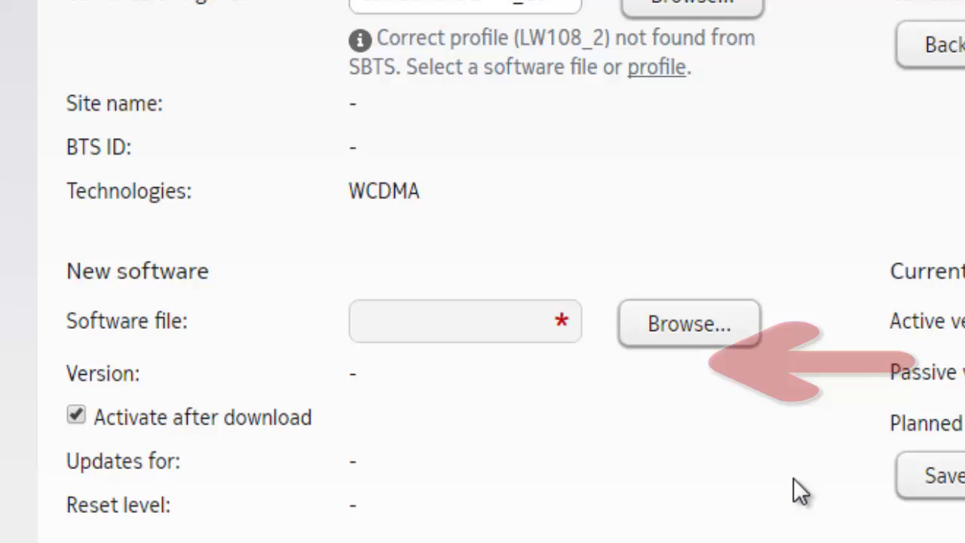
# Start the software and configuration update and watch its progress
pyautogui.click(179, 510)
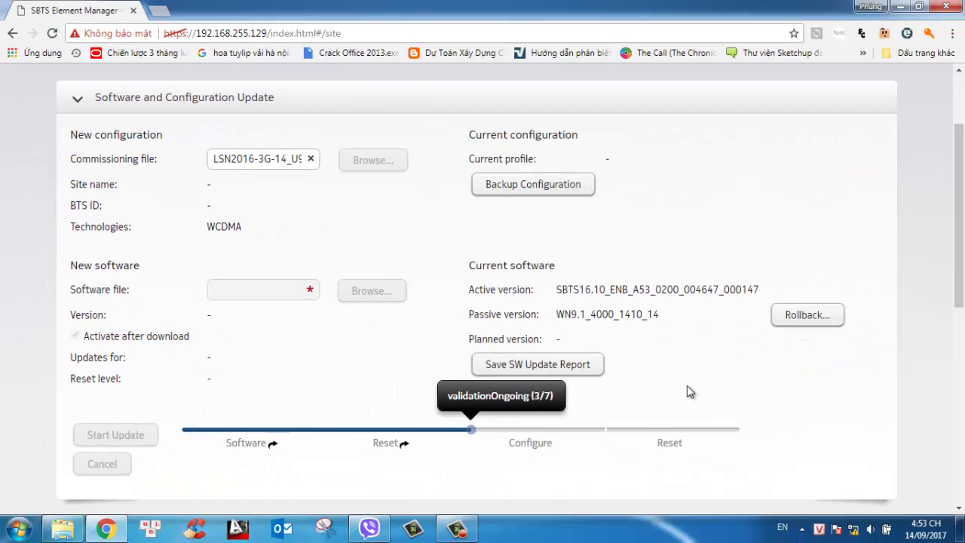
pyautogui.scroll(-3, 941, 290)
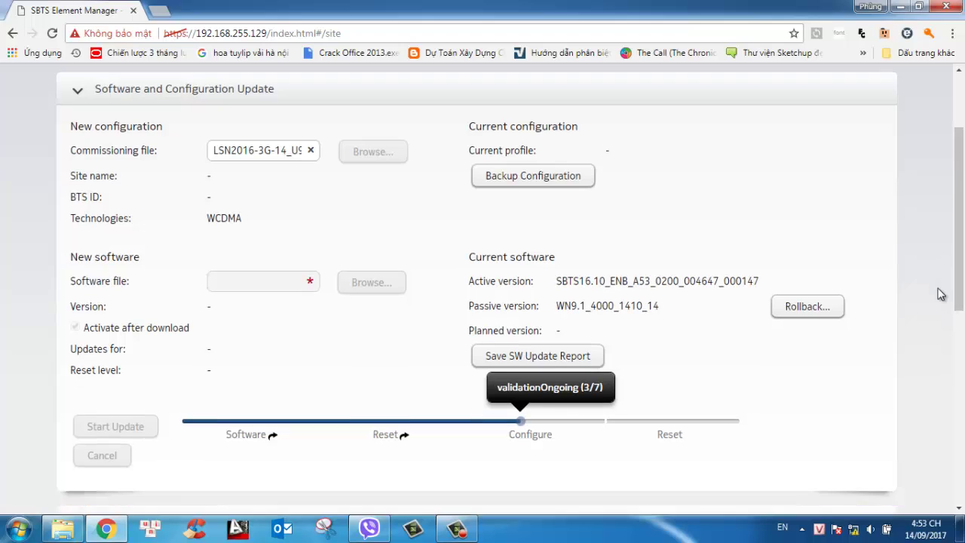
pyautogui.scroll(5, 941, 294)
# Bring up the Ver1.2_150site_LSN folder of commissioning XMLs in Windows Explorer
pyautogui.scroll(-2, 941, 294)
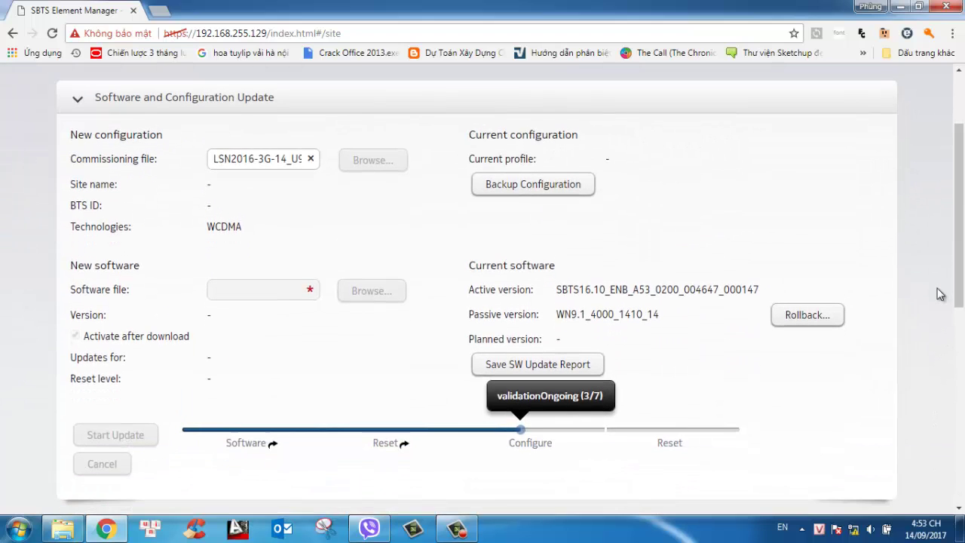
pyautogui.scroll(2, 941, 294)
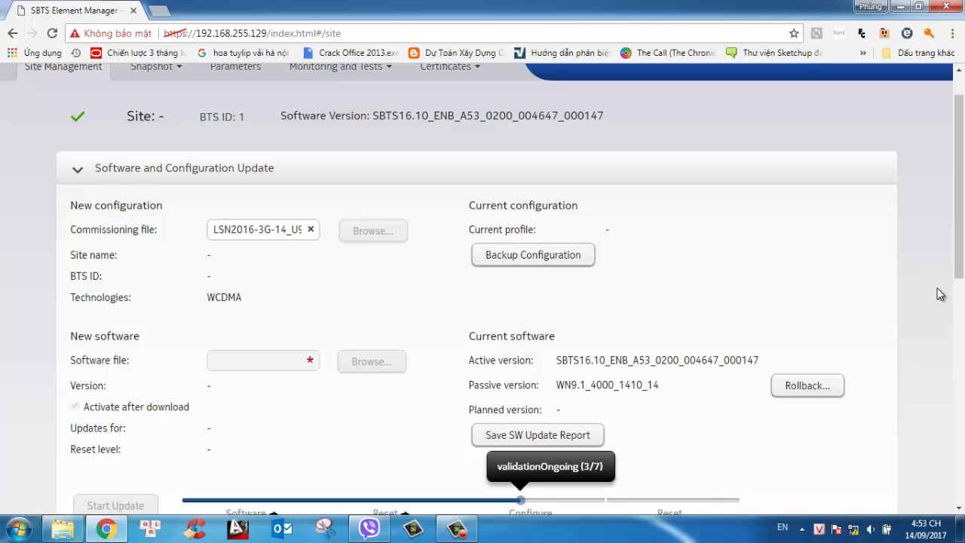
pyautogui.click(961, 528)
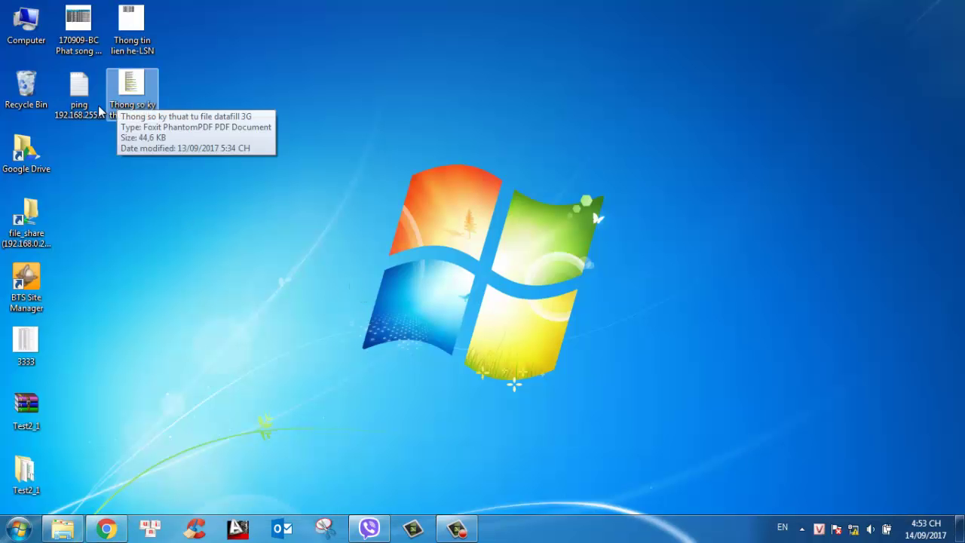
pyautogui.click(63, 528)
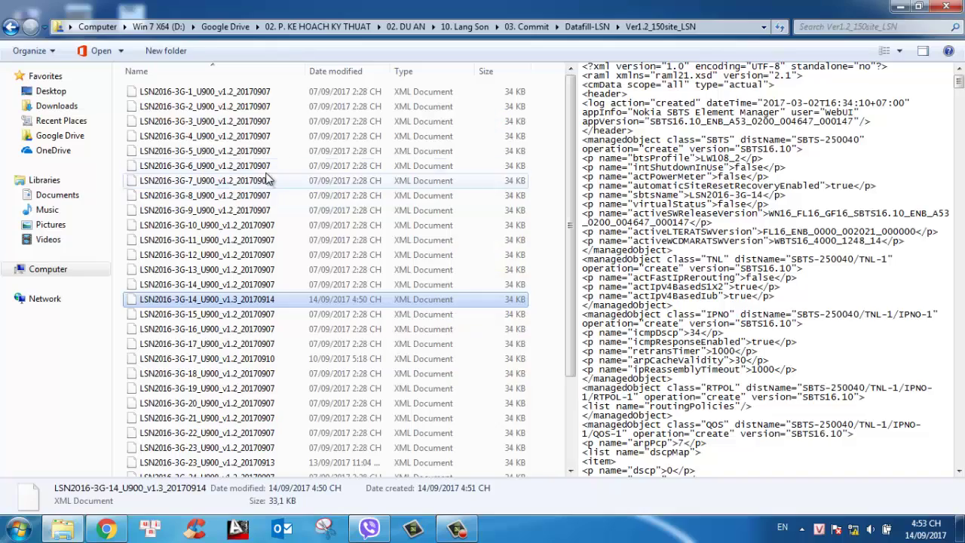
# Search the v1.3 XML for 'vlanid' and check IPIF-402: 10.223.236.106/28, MTU 1500, on VLANIF-402
pyautogui.doubleClick(217, 300)
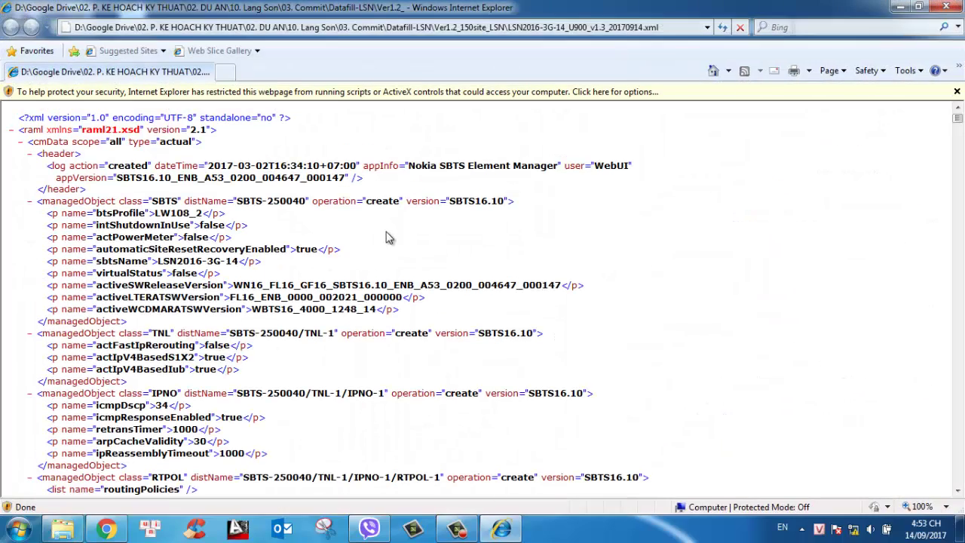
pyautogui.hotkey('ctrl', 'f')
pyautogui.write('vlanid')
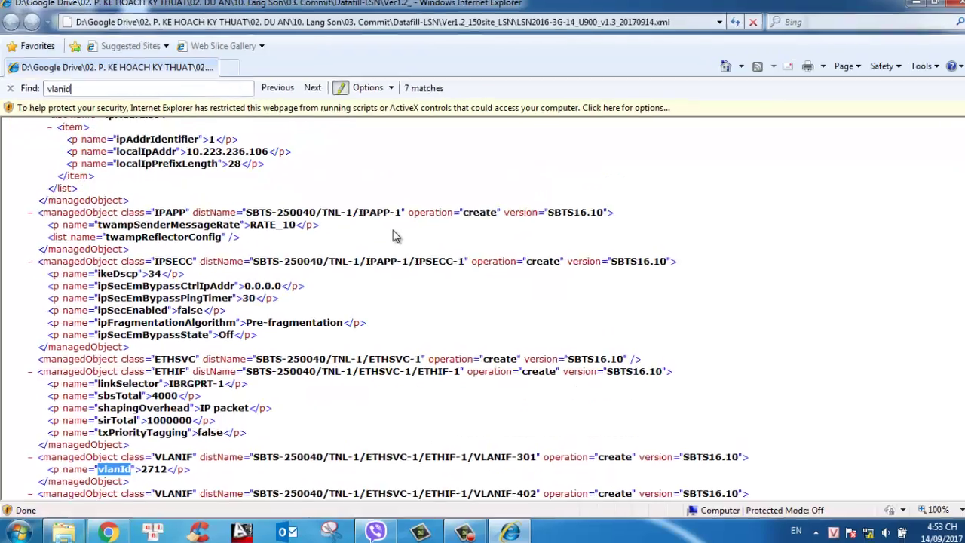
pyautogui.scroll(-3, 494, 230)
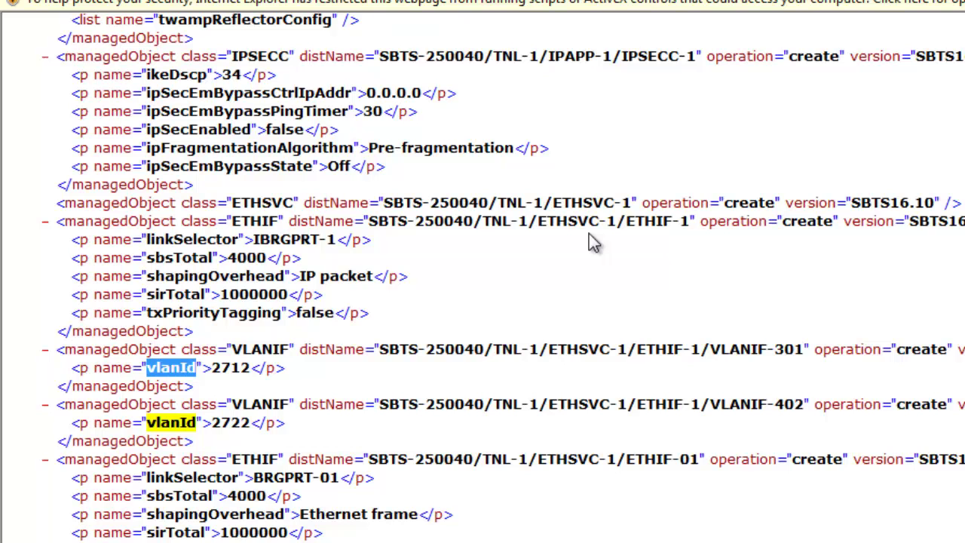
pyautogui.scroll(2, 592, 241)
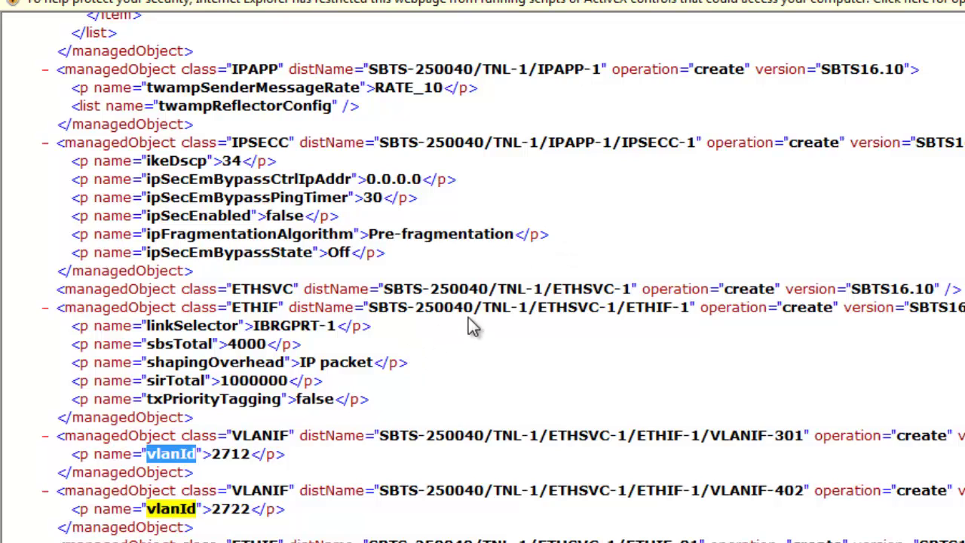
pyautogui.scroll(6, 474, 326)
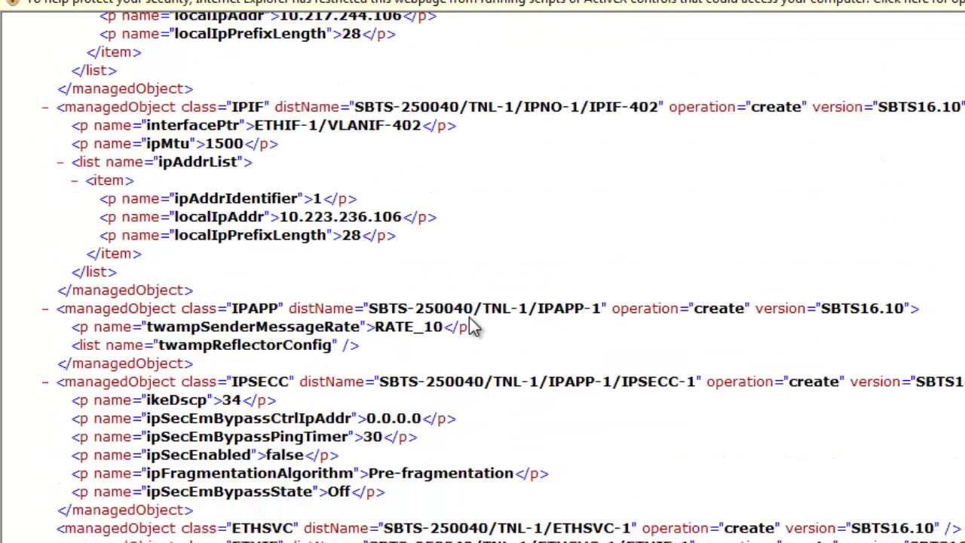
pyautogui.moveTo(452, 151); pyautogui.dragTo(353, 125)
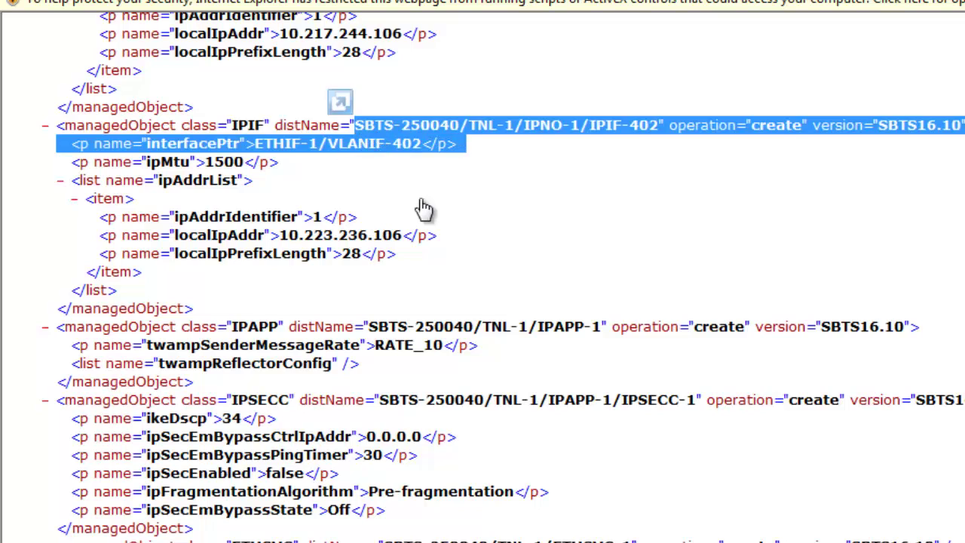
pyautogui.click(374, 244)
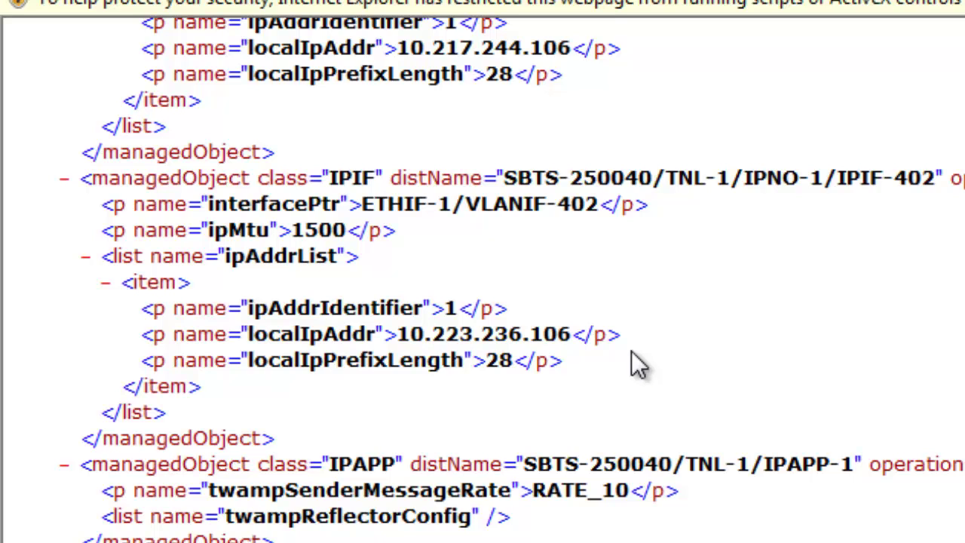
pyautogui.scroll(6, 571, 267)
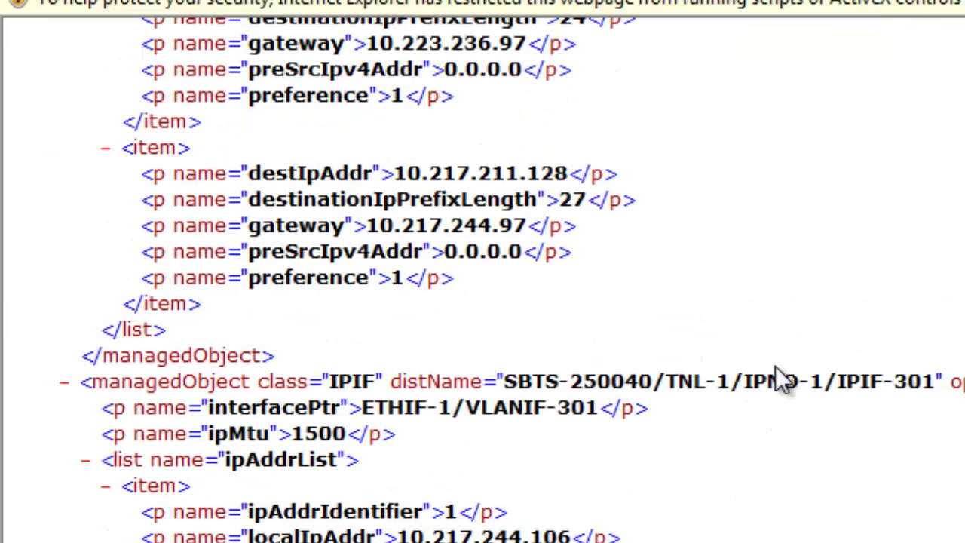
pyautogui.moveTo(474, 485); pyautogui.dragTo(55, 462)
pyautogui.click(563, 461)
pyautogui.scroll(3, 619, 392)
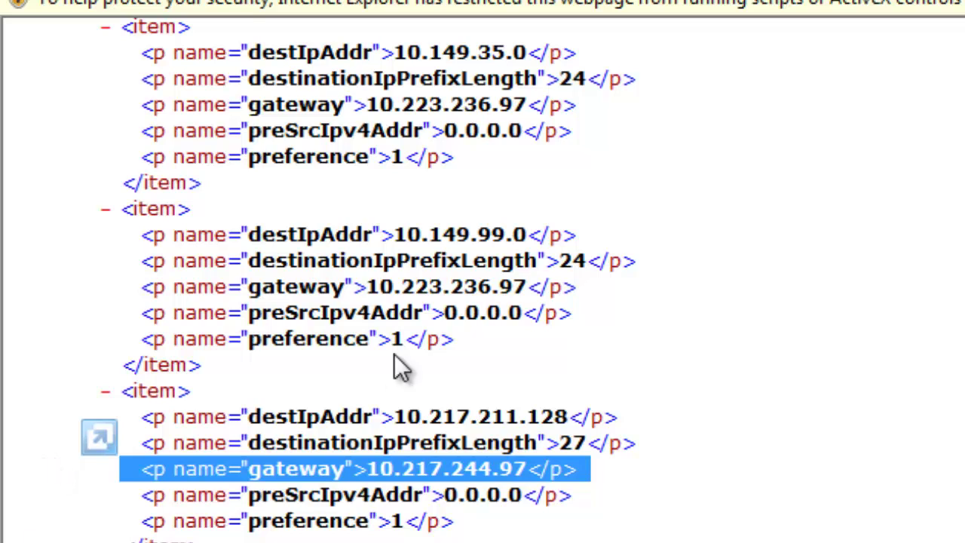
pyautogui.click(591, 294)
pyautogui.moveTo(590, 290); pyautogui.dragTo(154, 290)
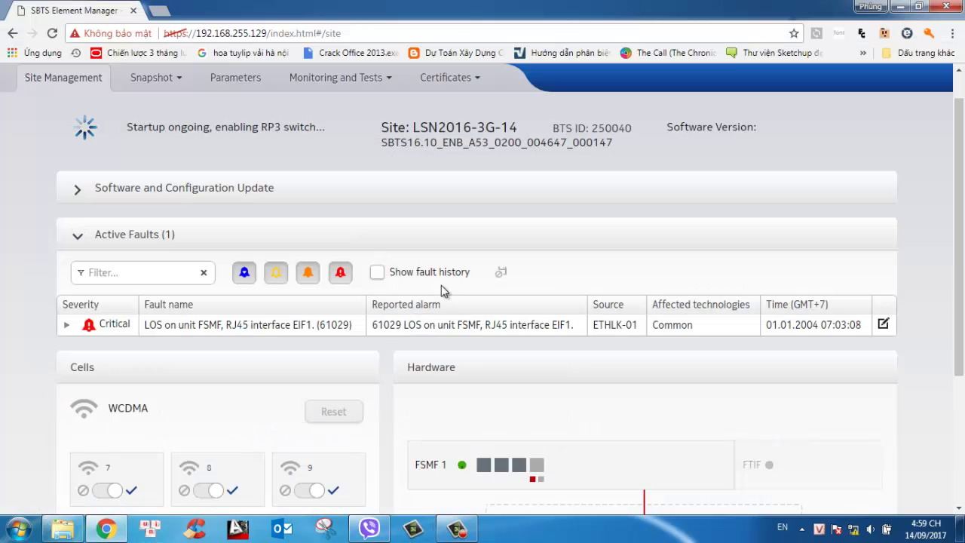
pyautogui.scroll(-1, 445, 287)
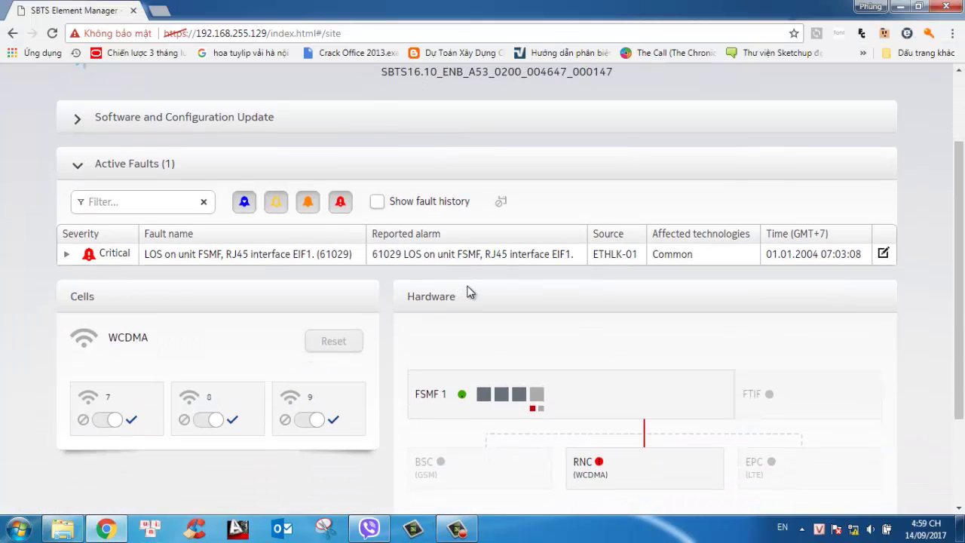
pyautogui.scroll(-1, 480, 284)
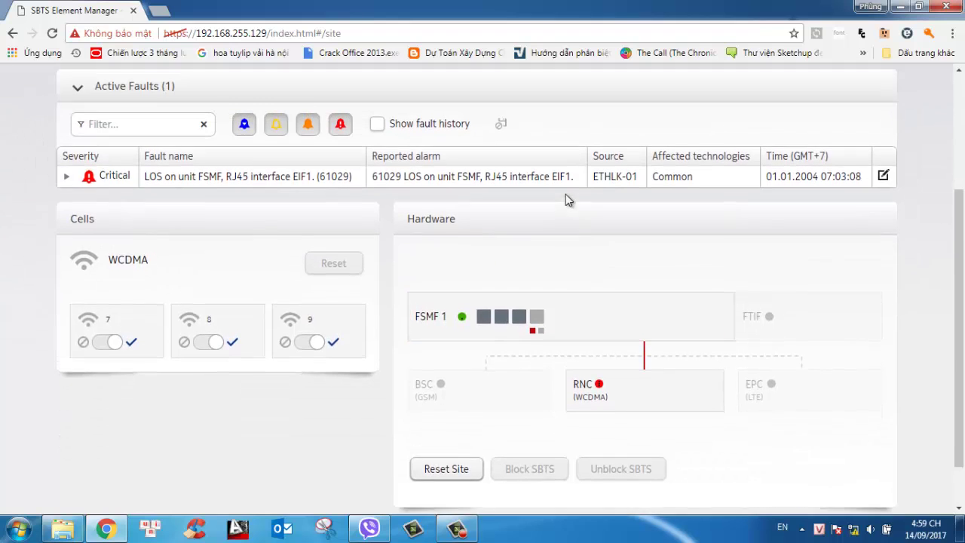
pyautogui.scroll(1, 566, 199)
pyautogui.scroll(1, 230, 155)
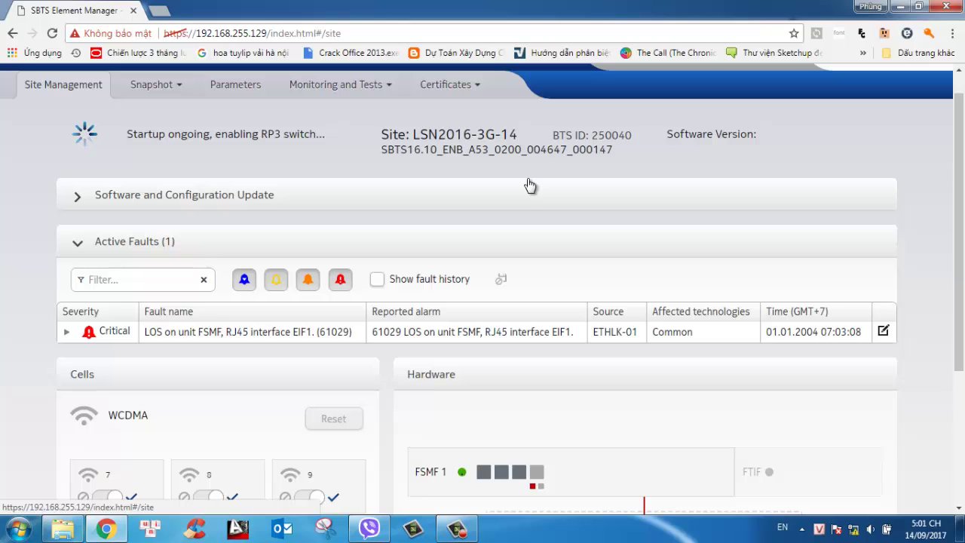
pyautogui.scroll(-2, 530, 185)
pyautogui.scroll(2, 613, 217)
# Scroll through the 894-parameter list for SBTS-250040, including BTS profile LW108_2
pyautogui.click(235, 85)
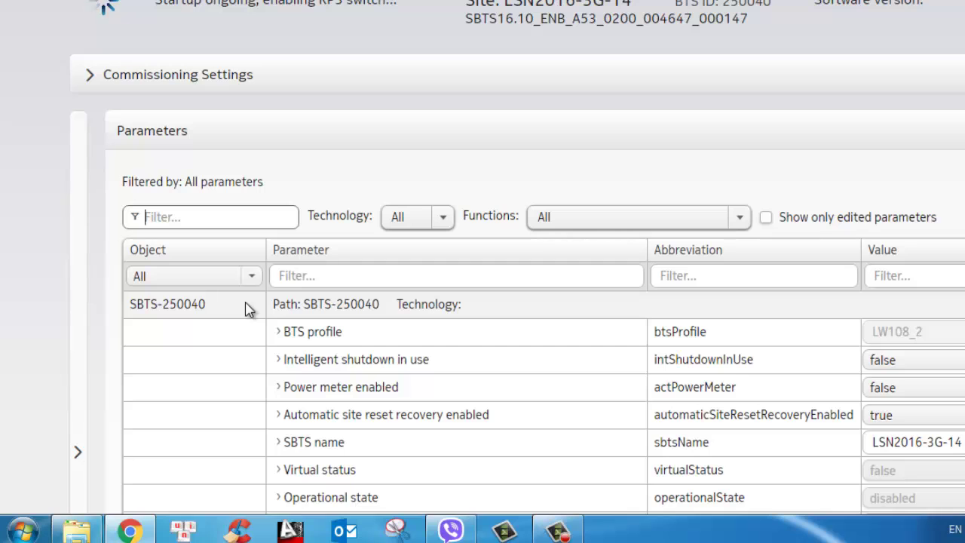
pyautogui.scroll(-2, 249, 309)
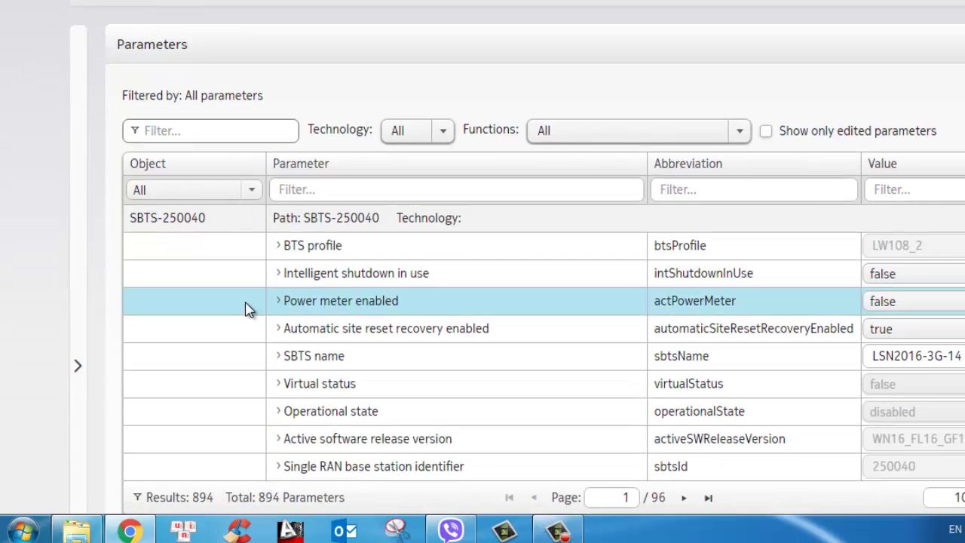
pyautogui.scroll(-2, 276, 295)
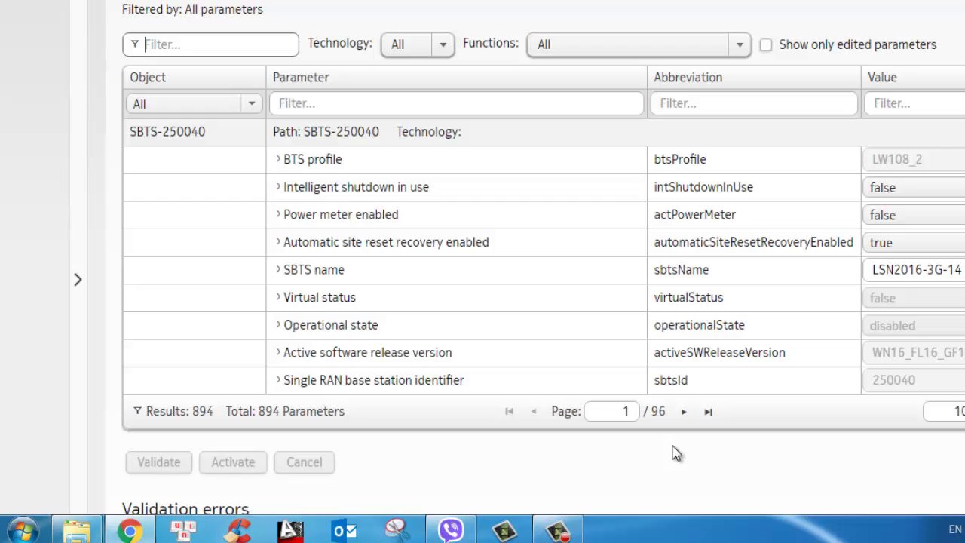
pyautogui.scroll(3, 678, 451)
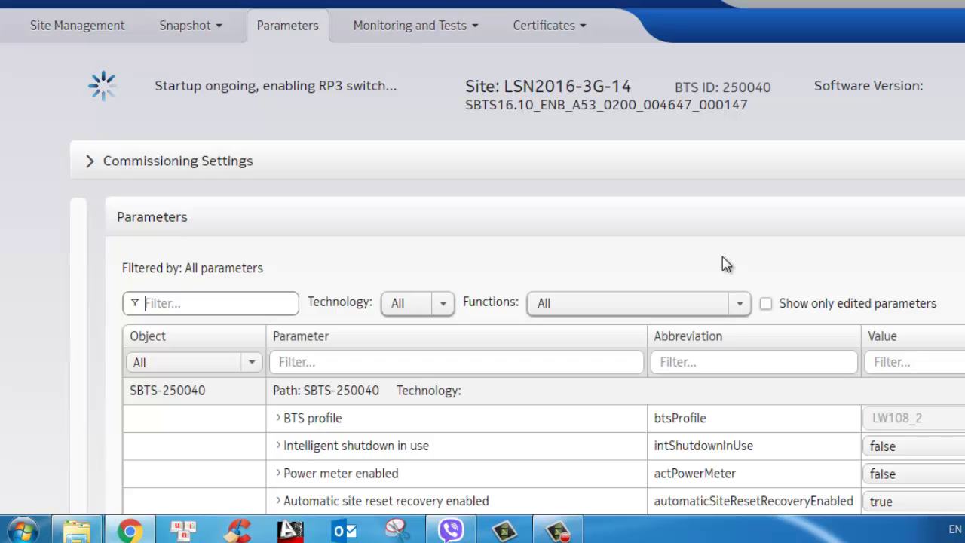
# Wait in the parameter editor while startup progresses to enabling cells, then scroll back up
pyautogui.scroll(-2, 749, 150)
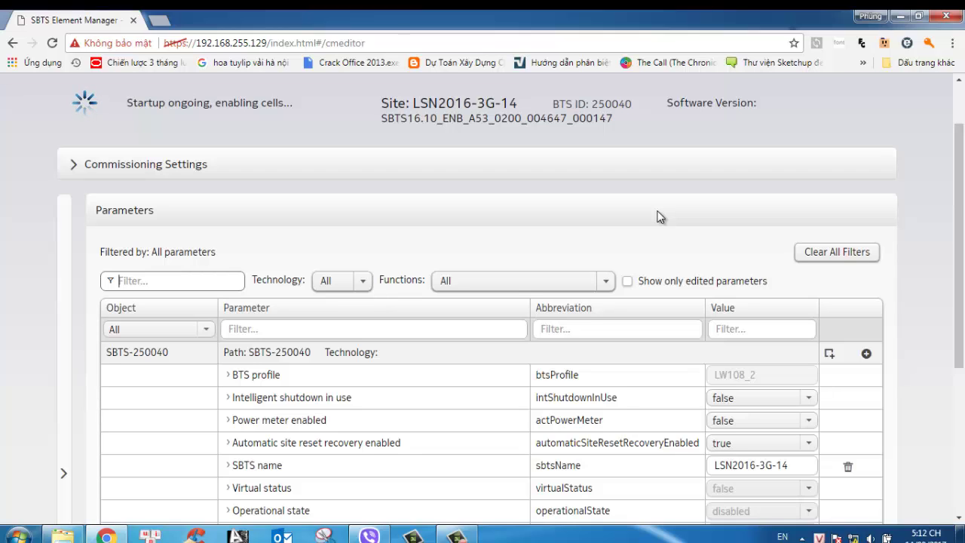
pyautogui.click(457, 535)
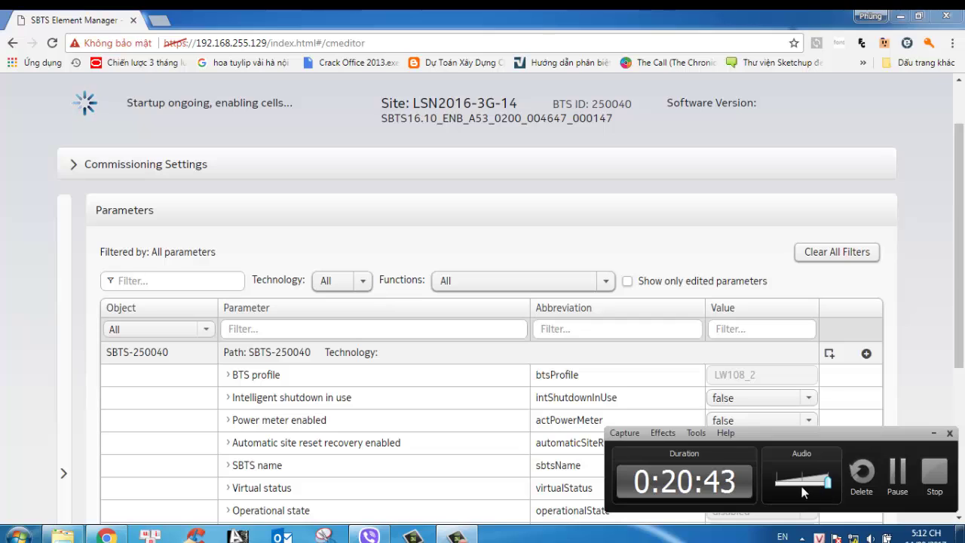
pyautogui.moveTo(784, 490); pyautogui.dragTo(777, 490)
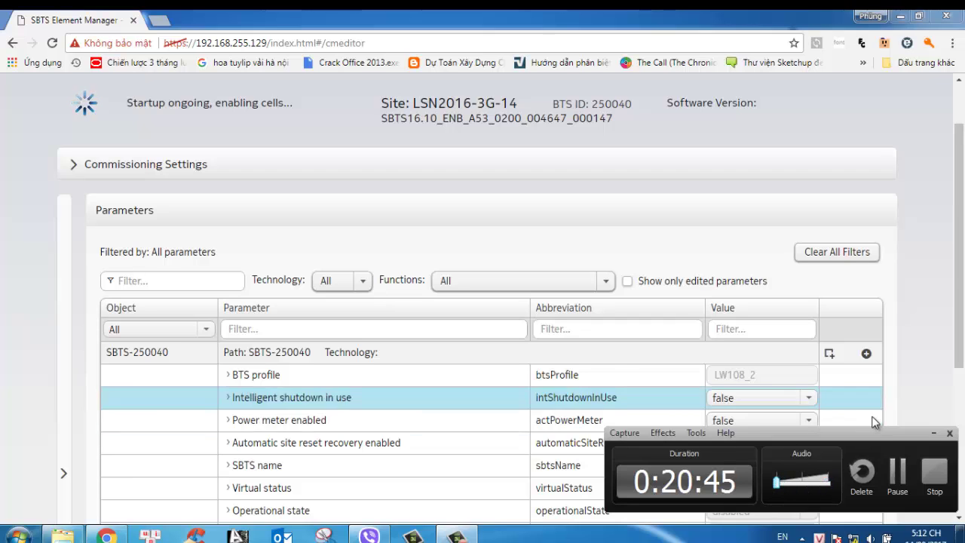
pyautogui.click(934, 434)
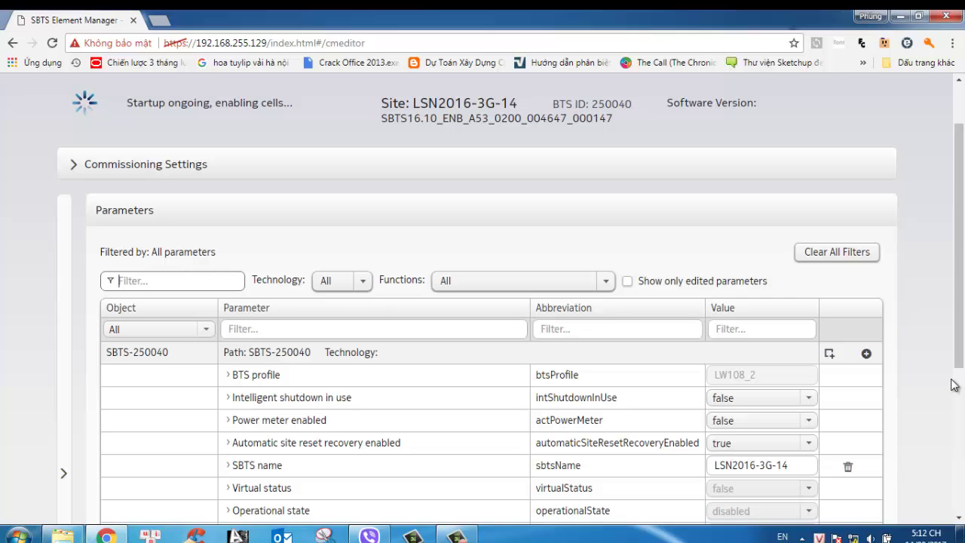
pyautogui.scroll(2, 357, 199)
# Review the five active faults, cells and hardware, and select the startup-failed status message
pyautogui.click(49, 124)
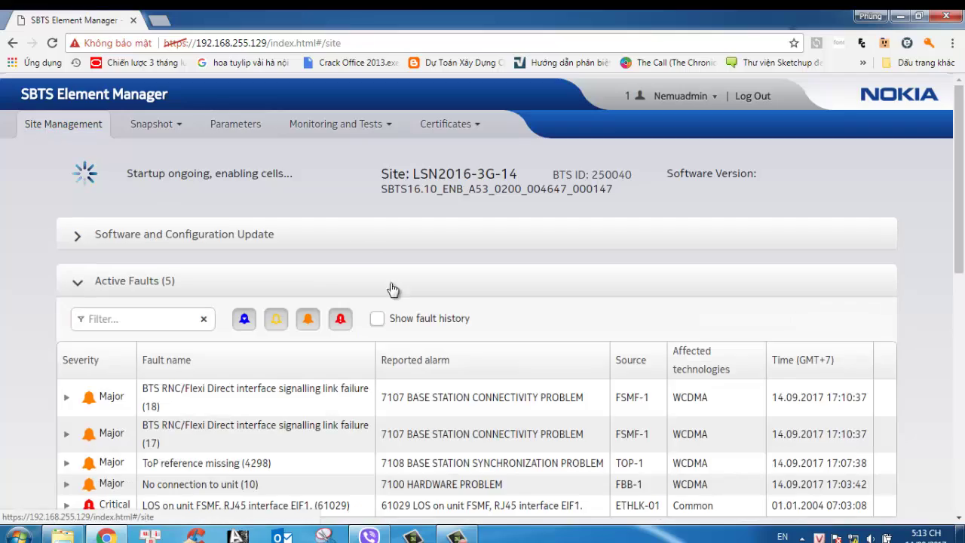
pyautogui.scroll(-1, 407, 309)
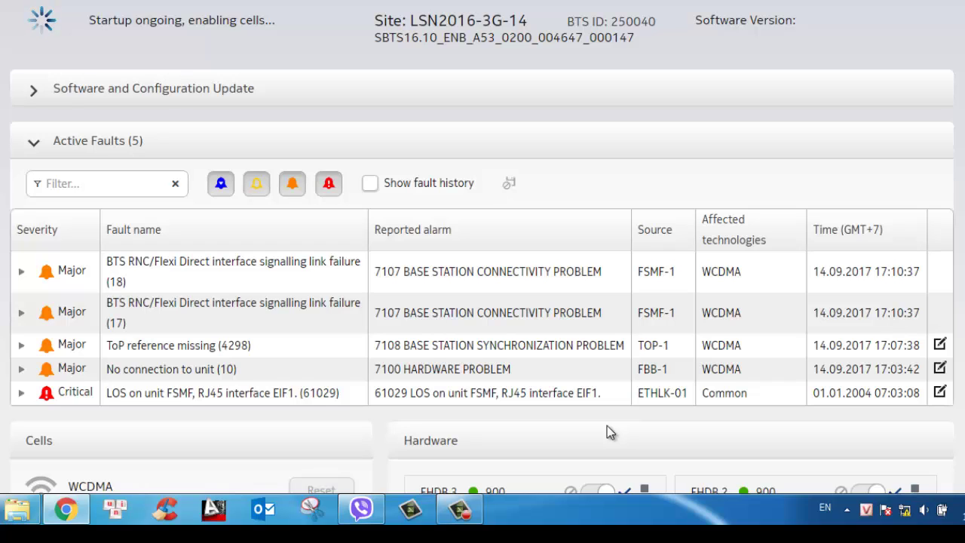
pyautogui.scroll(-5, 623, 352)
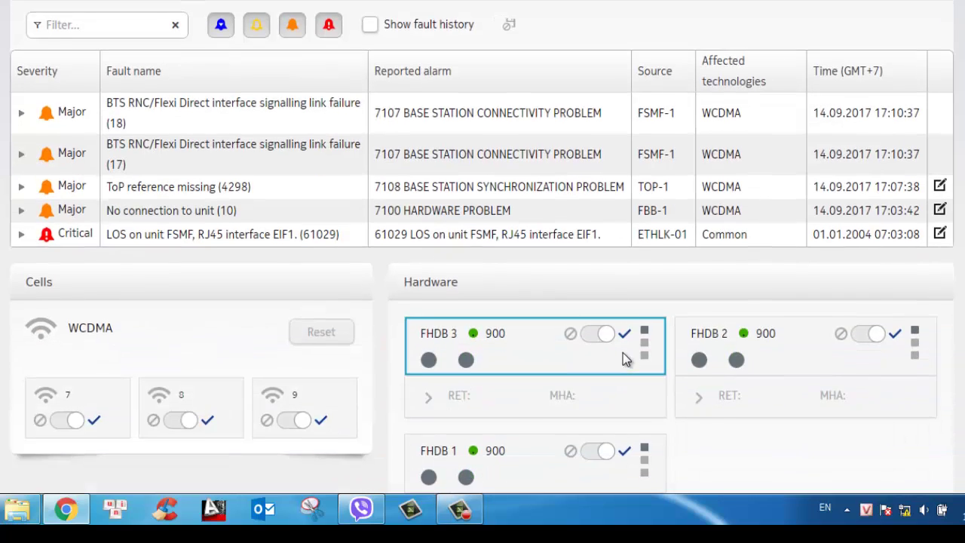
pyautogui.scroll(-1, 623, 351)
pyautogui.scroll(3, 736, 313)
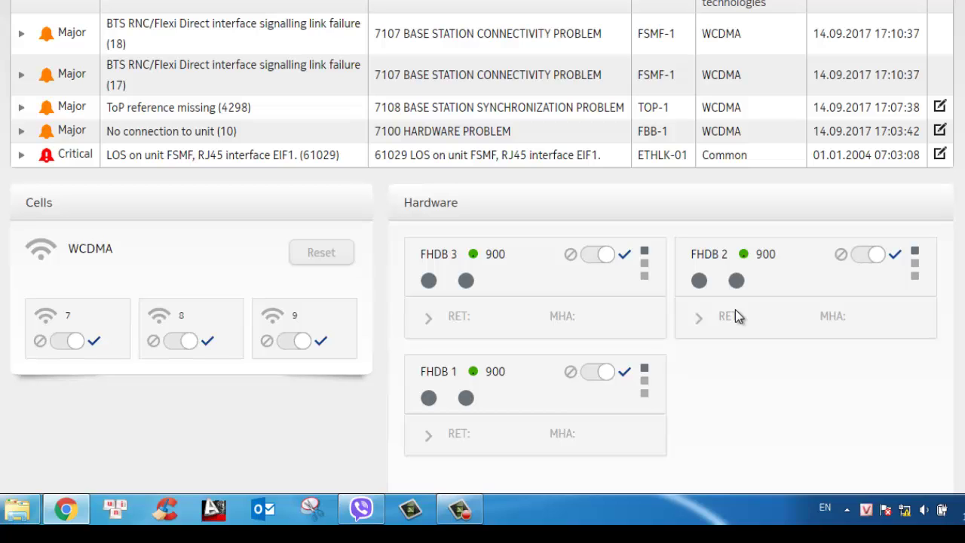
pyautogui.scroll(4, 740, 189)
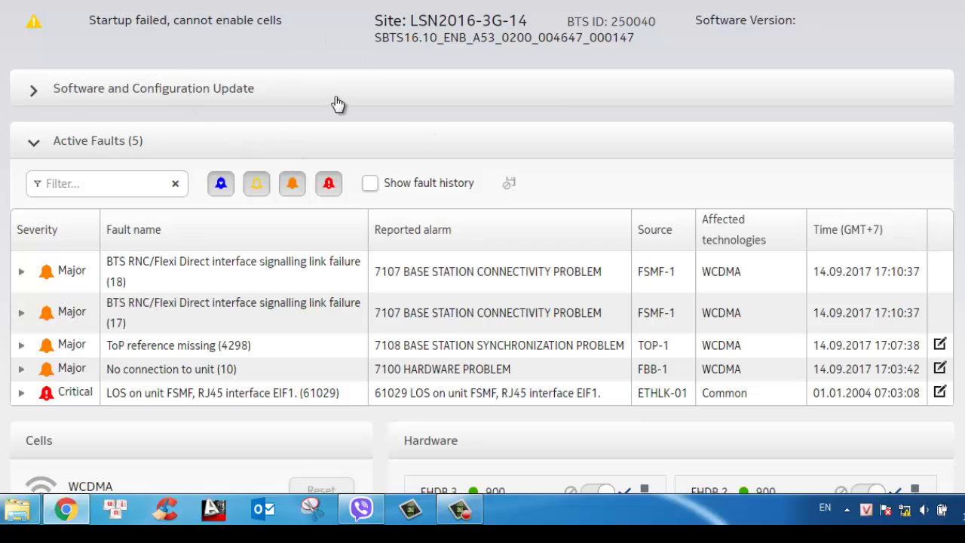
pyautogui.scroll(2, 332, 103)
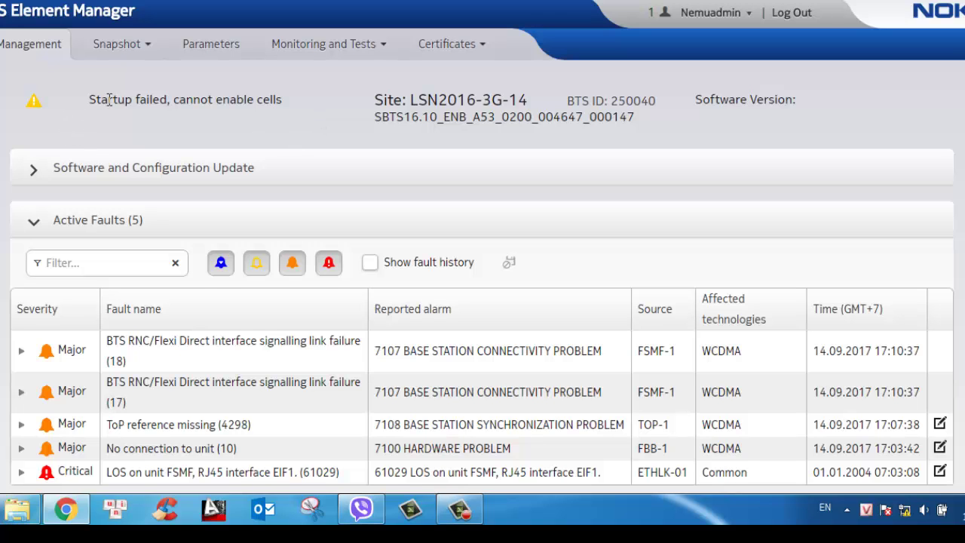
pyautogui.moveTo(91, 100); pyautogui.dragTo(339, 135)
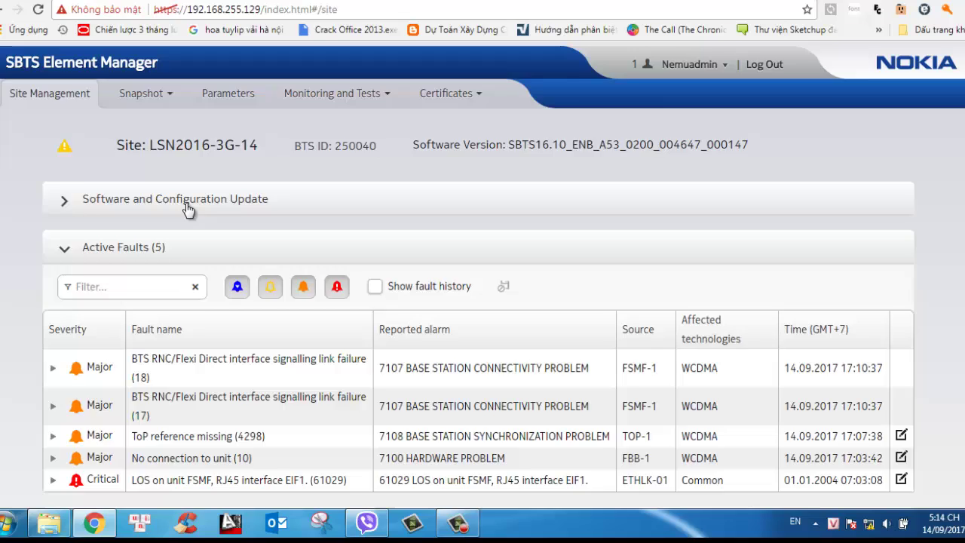
pyautogui.click(188, 210)
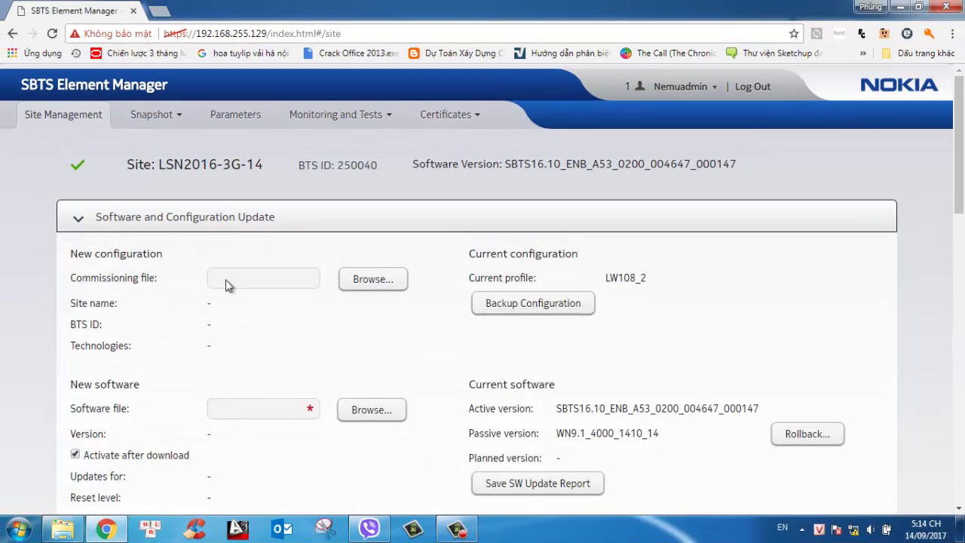
pyautogui.scroll(-2, 332, 384)
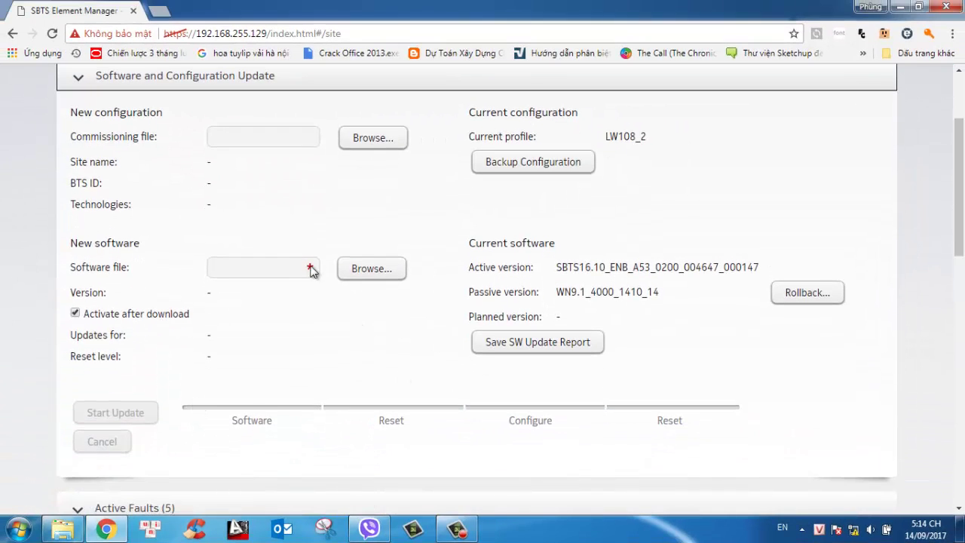
pyautogui.click(373, 276)
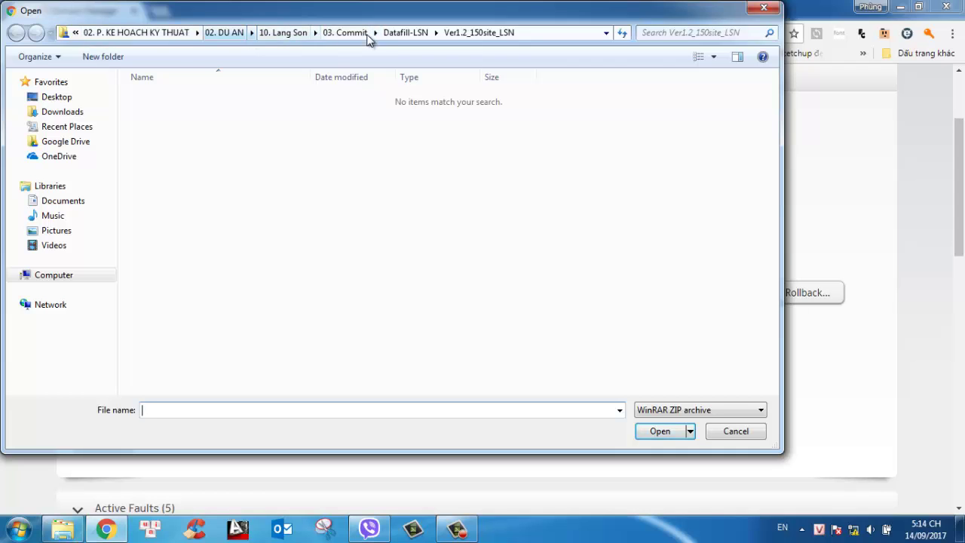
pyautogui.click(289, 33)
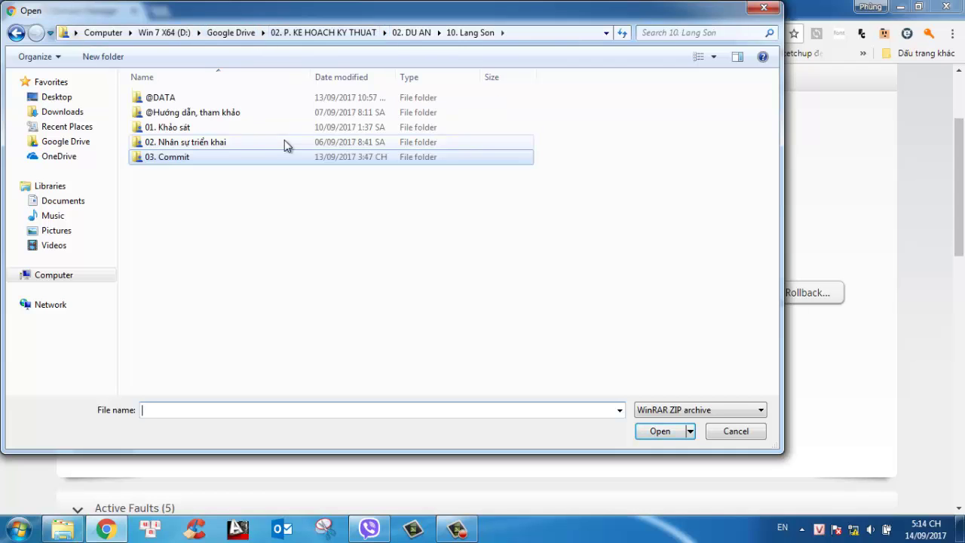
pyautogui.doubleClick(154, 97)
pyautogui.click(202, 237)
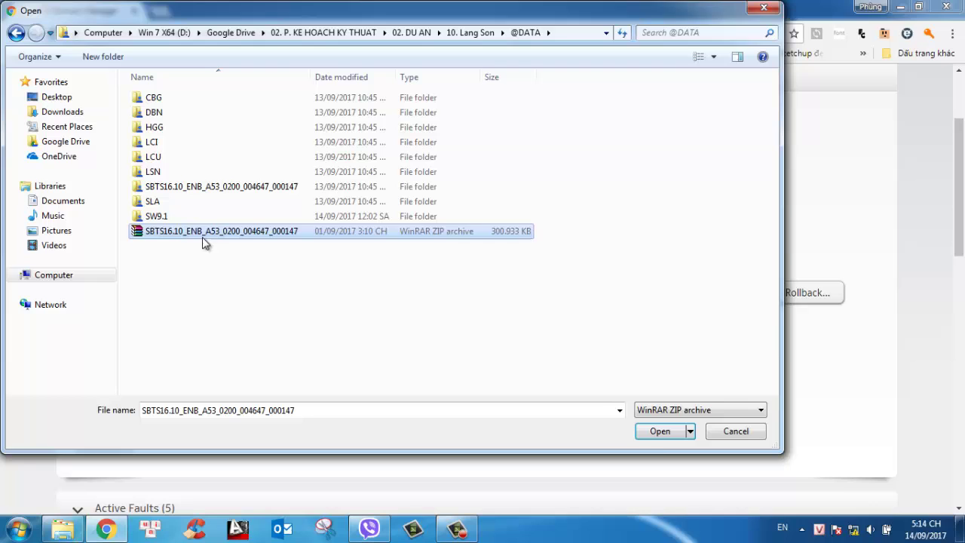
pyautogui.click(660, 431)
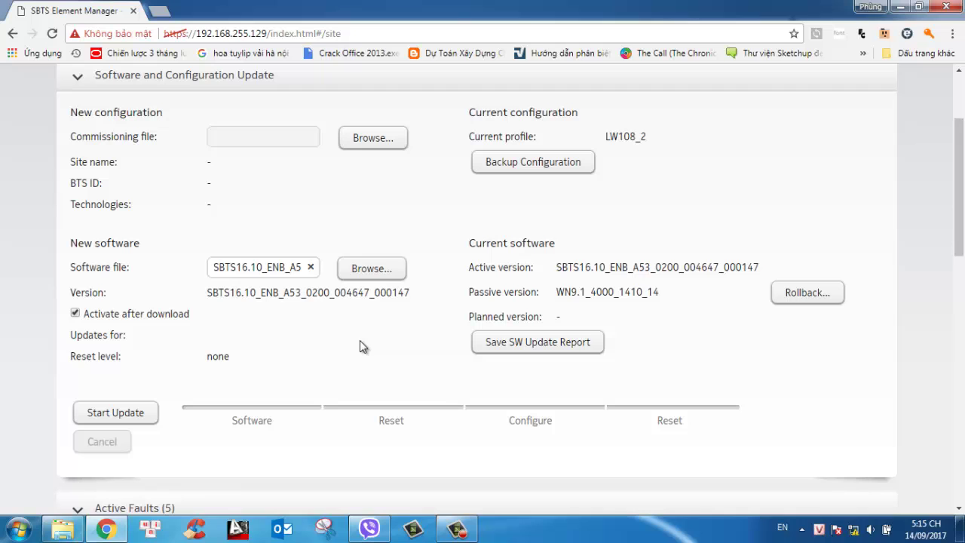
# Run the software update and, once it succeeds, go to the Parameters editor
pyautogui.click(84, 412)
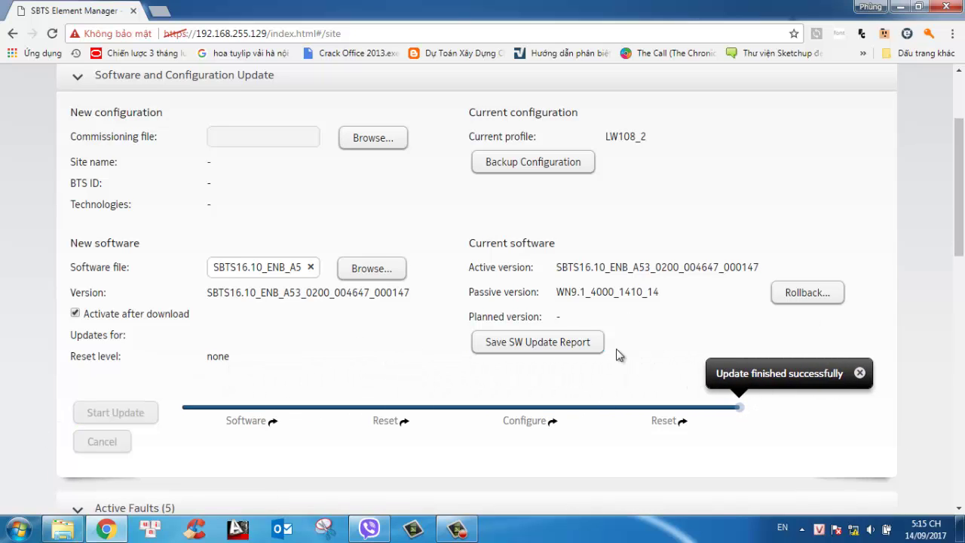
pyautogui.scroll(2, 358, 248)
pyautogui.click(231, 114)
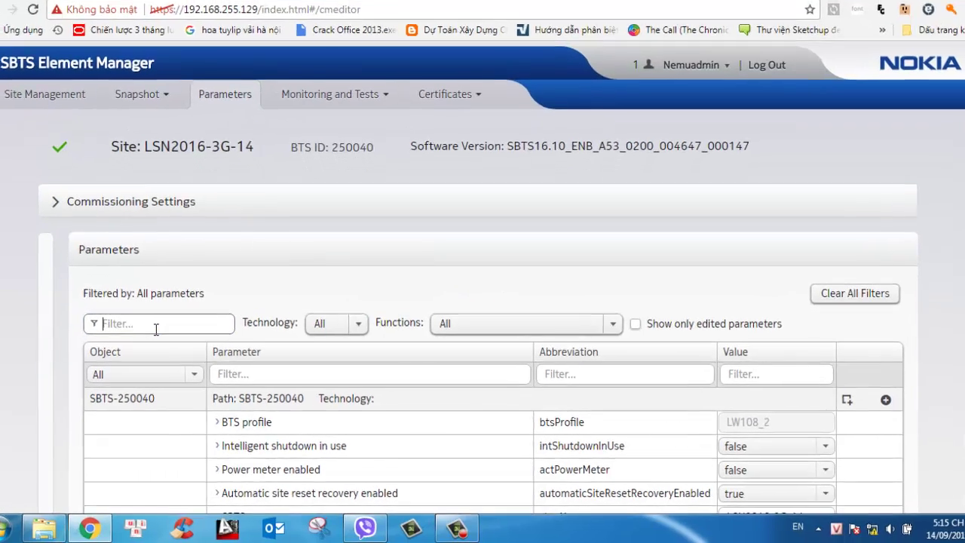
# Filter the parameter list by 'eaca' instead of 'ethlk'
pyautogui.write('et')
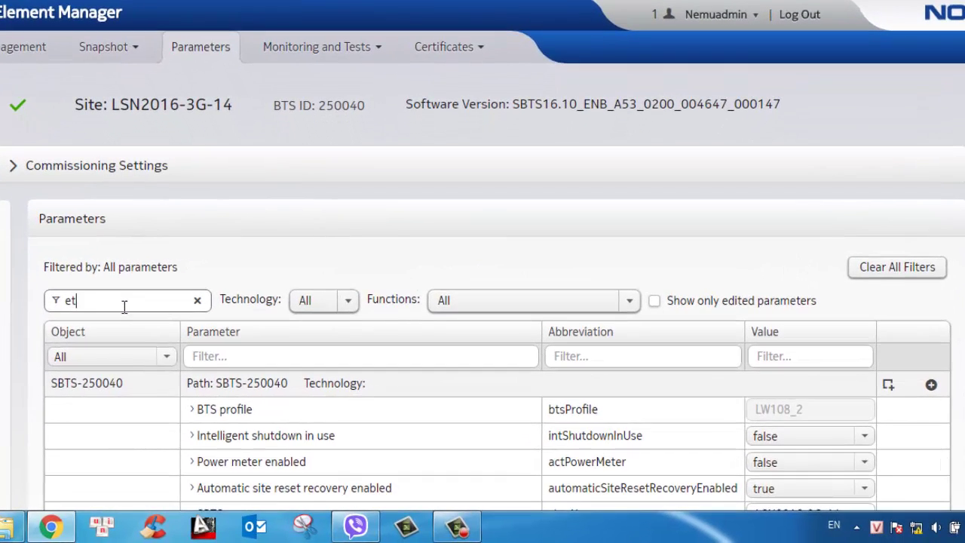
pyautogui.write('hlk')
pyautogui.scroll(-3, 769, 283)
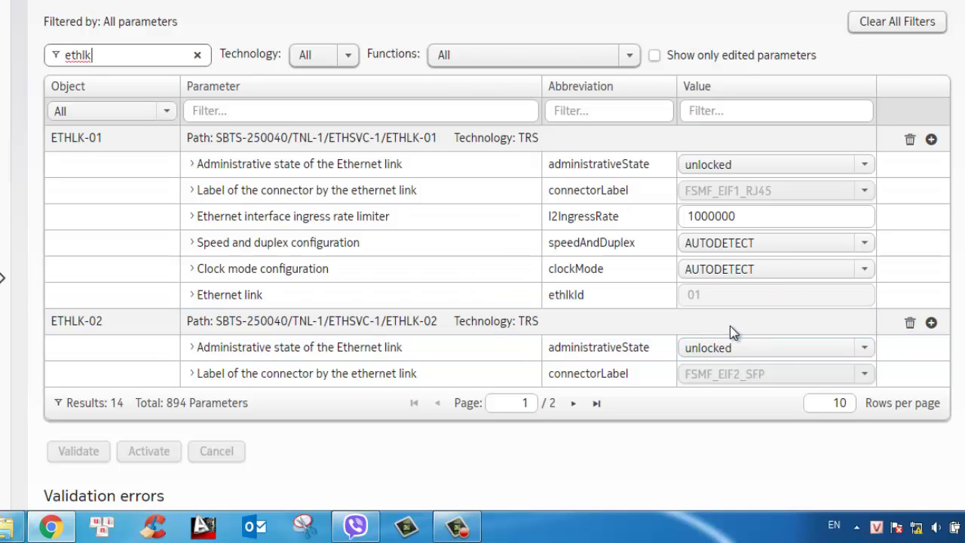
pyautogui.hotkey('ctrl', 'a')
pyautogui.write('eaca')
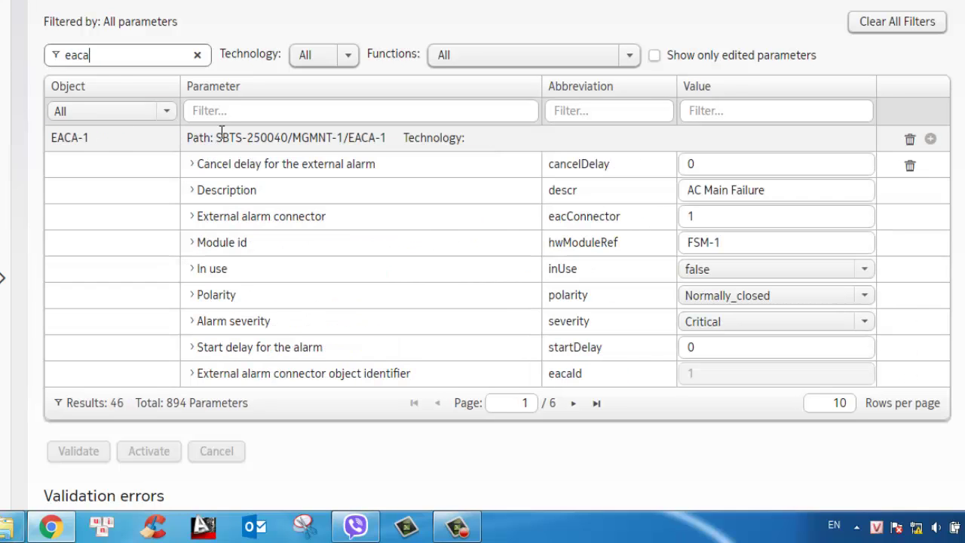
# Set In use to true for external alarms EACA-1, EACA-2 and EACA-3
pyautogui.click(784, 271)
pyautogui.click(743, 291)
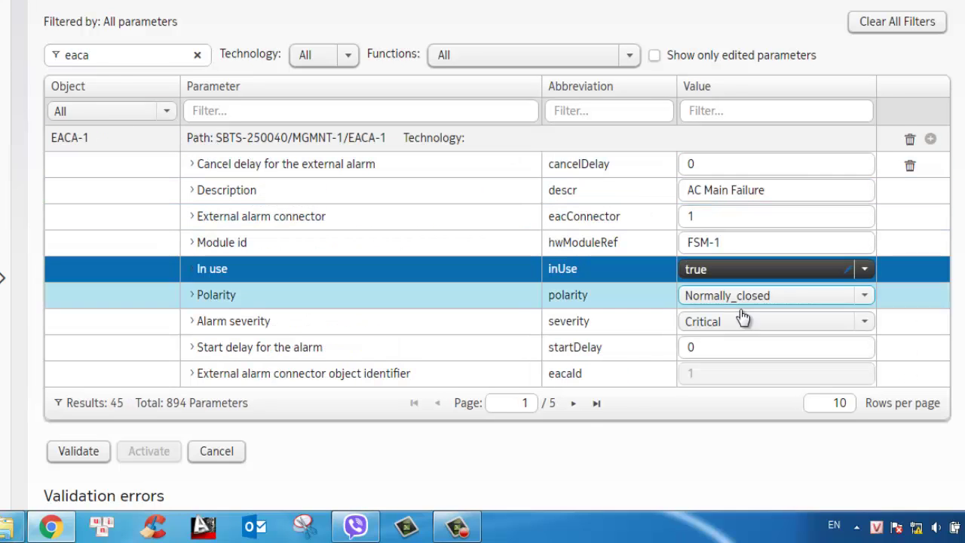
pyautogui.click(573, 402)
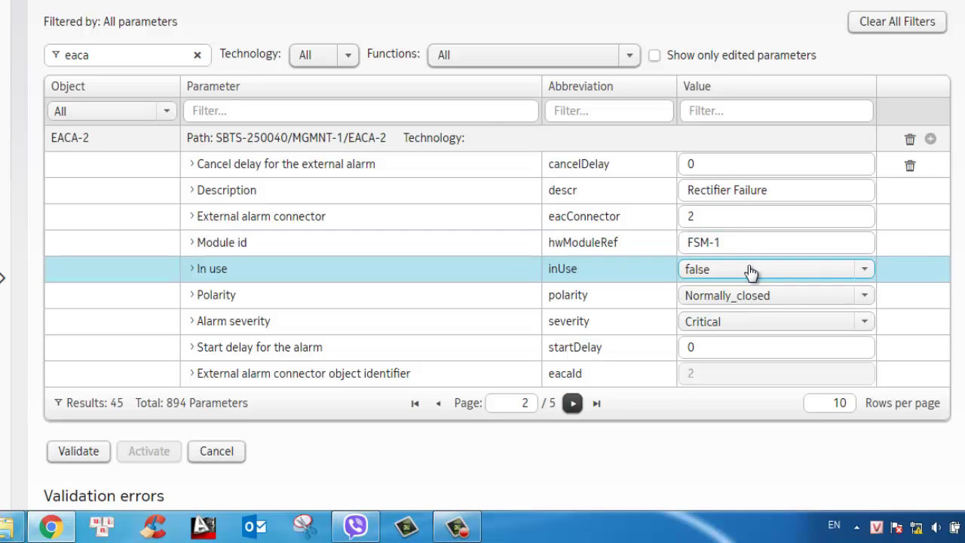
pyautogui.click(745, 269)
pyautogui.click(713, 294)
pyautogui.click(573, 403)
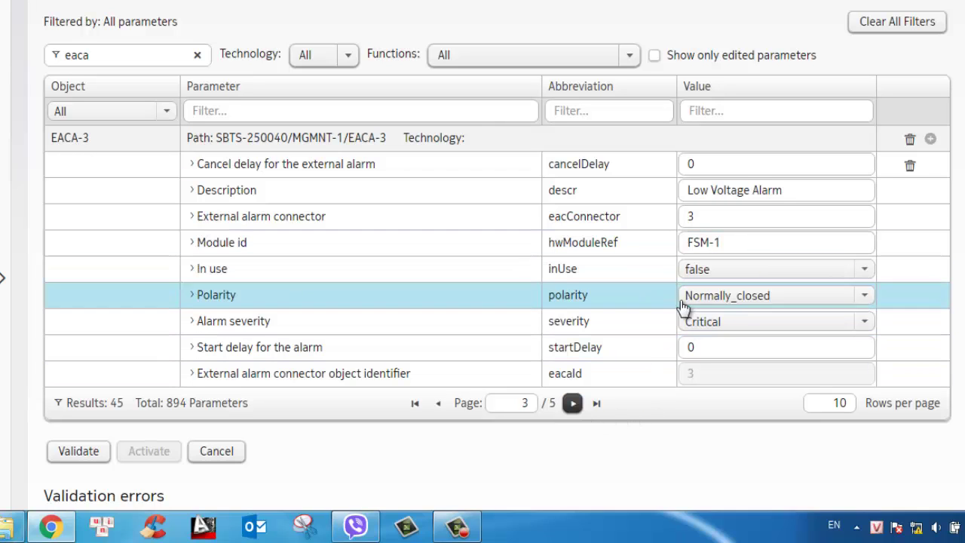
pyautogui.click(698, 276)
pyautogui.click(694, 295)
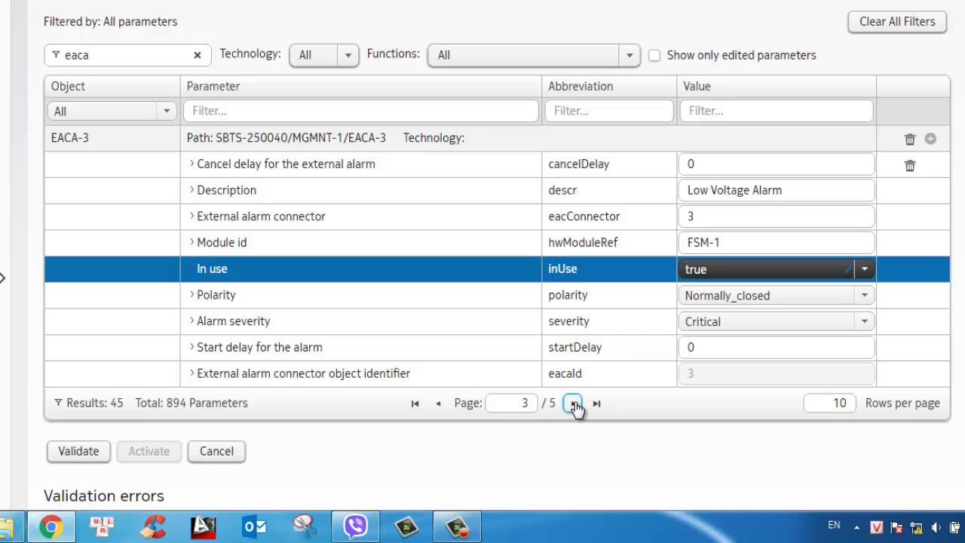
# Set In use to true for external alarms EACA-4 and EACA-5
pyautogui.click(573, 403)
pyautogui.click(749, 248)
pyautogui.click(728, 272)
pyautogui.click(701, 292)
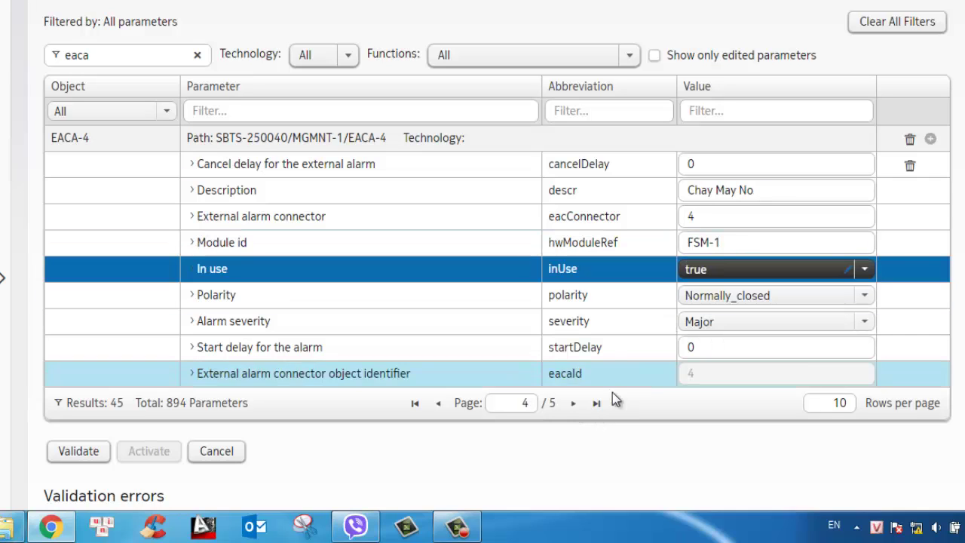
pyautogui.click(566, 406)
pyautogui.click(729, 276)
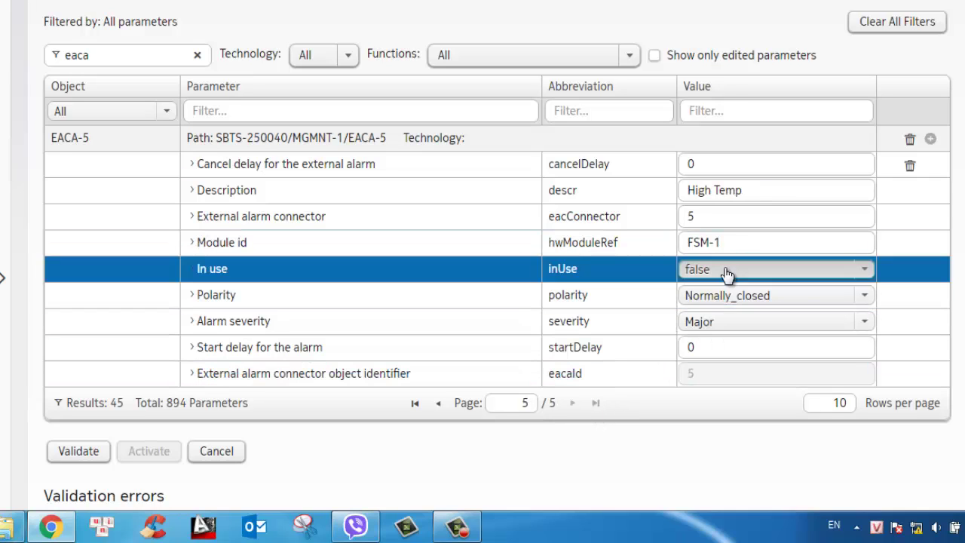
pyautogui.click(695, 292)
# Validate the alarm changes, then activate them and confirm
pyautogui.click(83, 455)
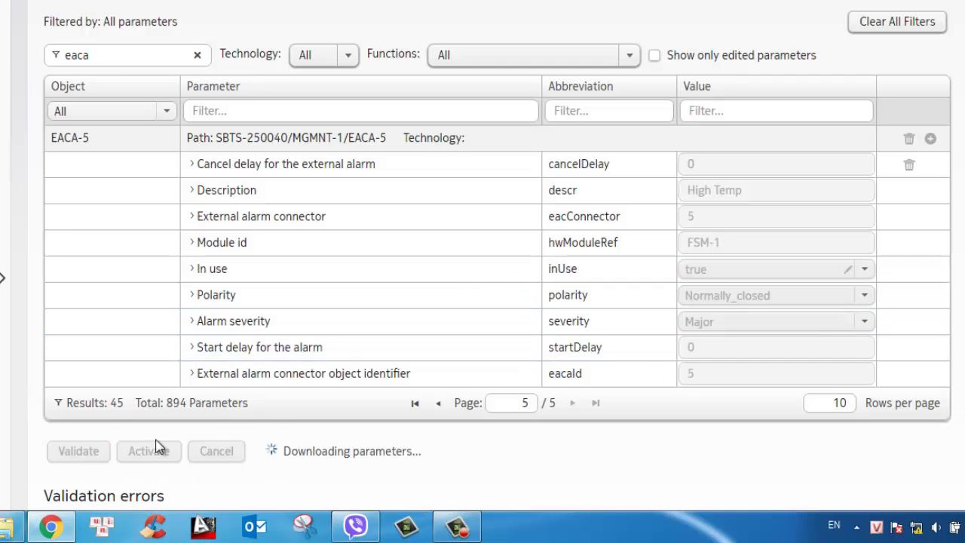
pyautogui.scroll(-1, 294, 417)
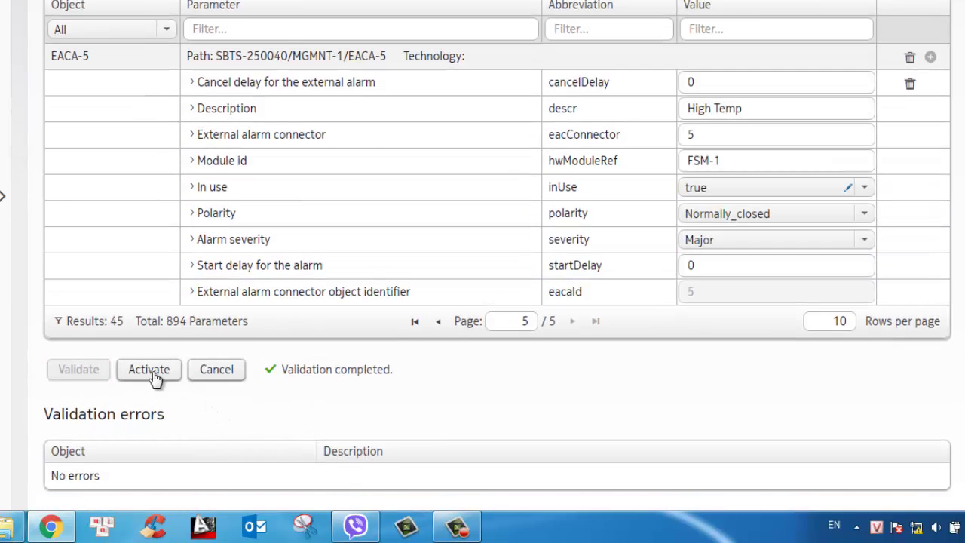
pyautogui.click(151, 371)
pyautogui.click(620, 256)
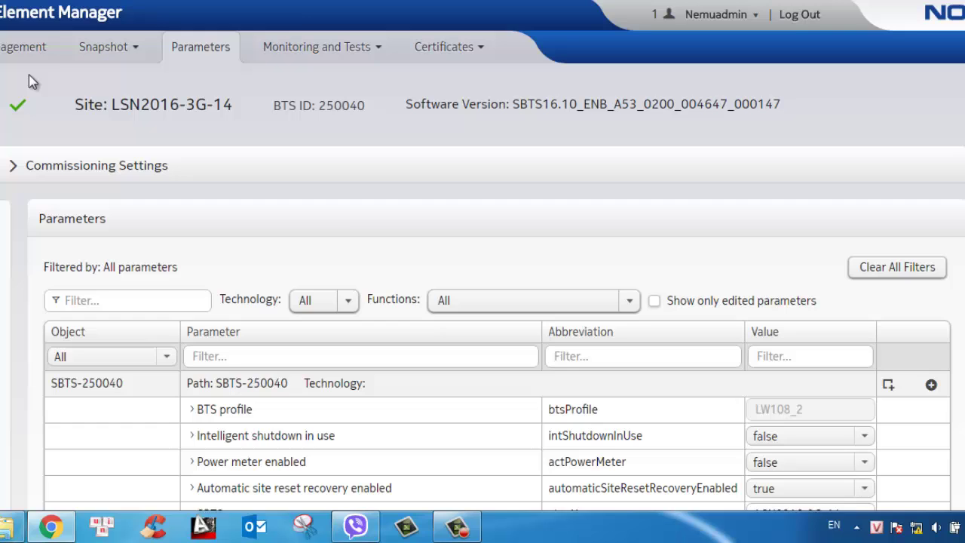
# Return to the LSN2016-3G-14 software update page and check it finished successfully
pyautogui.click(26, 47)
pyautogui.scroll(-4, 537, 294)
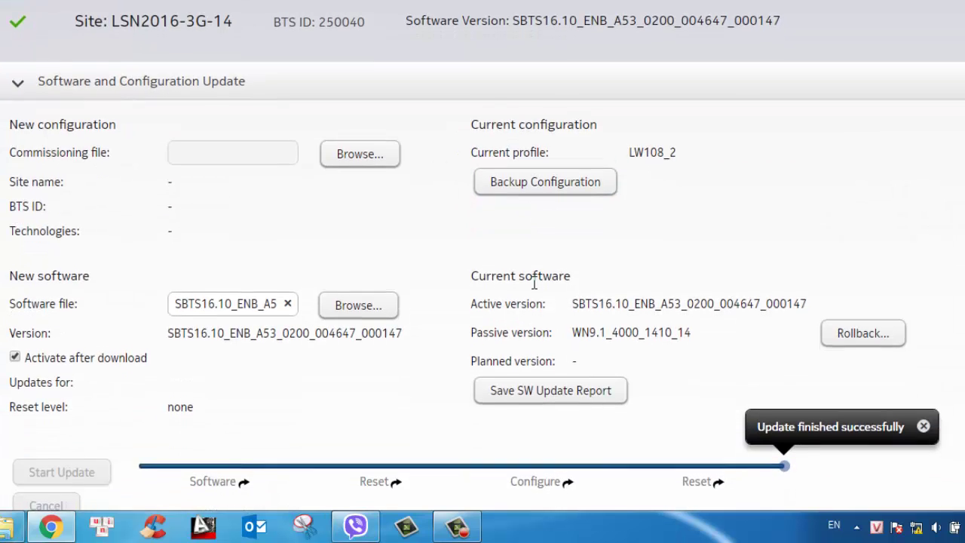
pyautogui.scroll(-4, 536, 294)
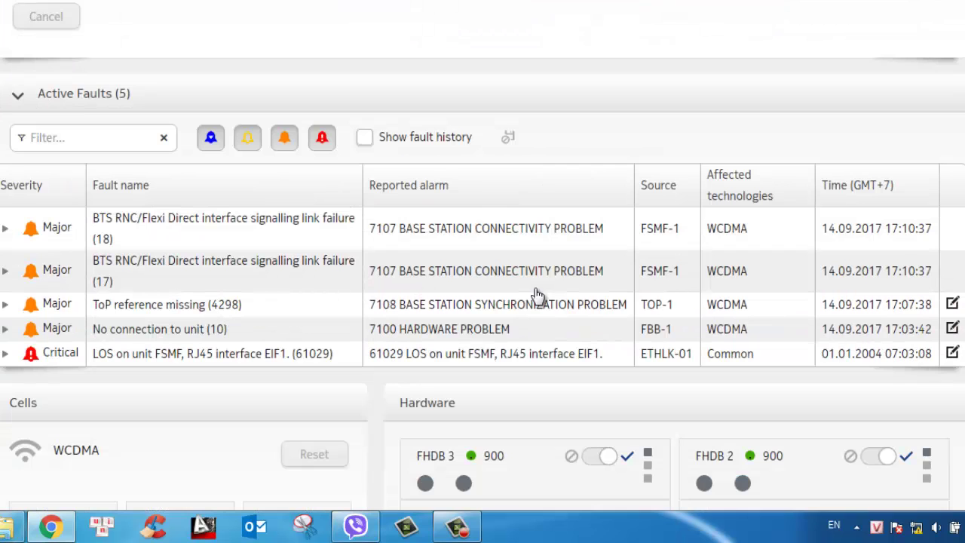
pyautogui.scroll(-4, 537, 294)
pyautogui.scroll(10, 792, 231)
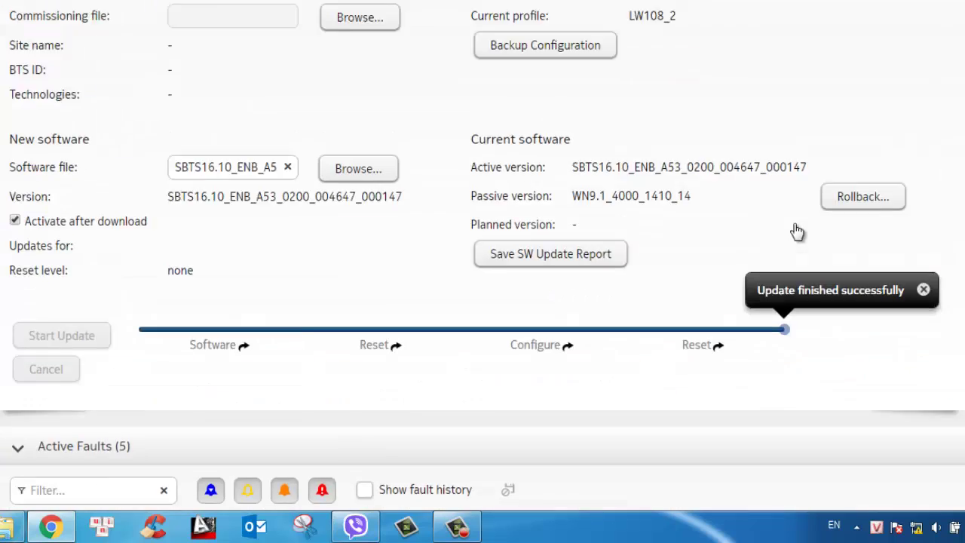
pyautogui.scroll(2, 796, 231)
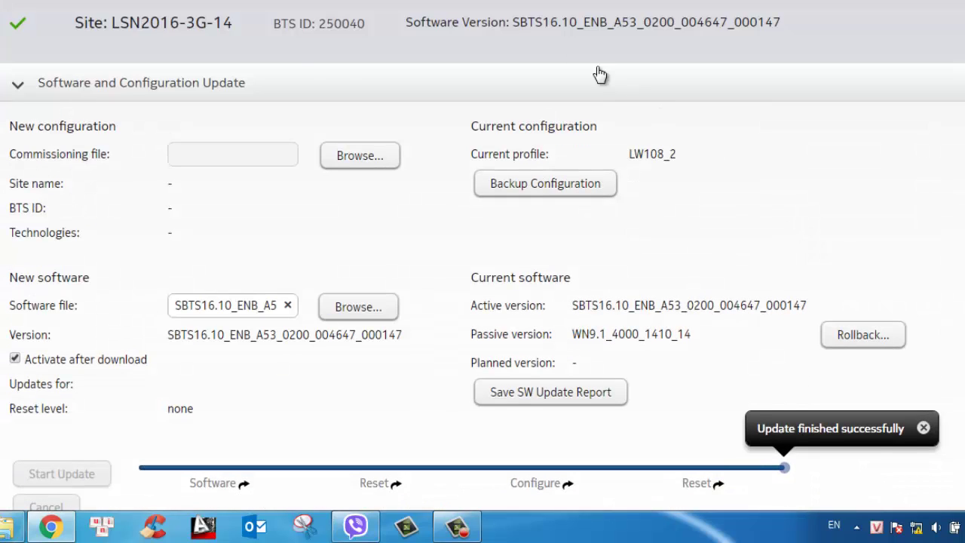
pyautogui.scroll(2, 297, 86)
# Run the IP Connectivity Test from source address 10.217.244.106 and review the results
pyautogui.click(305, 47)
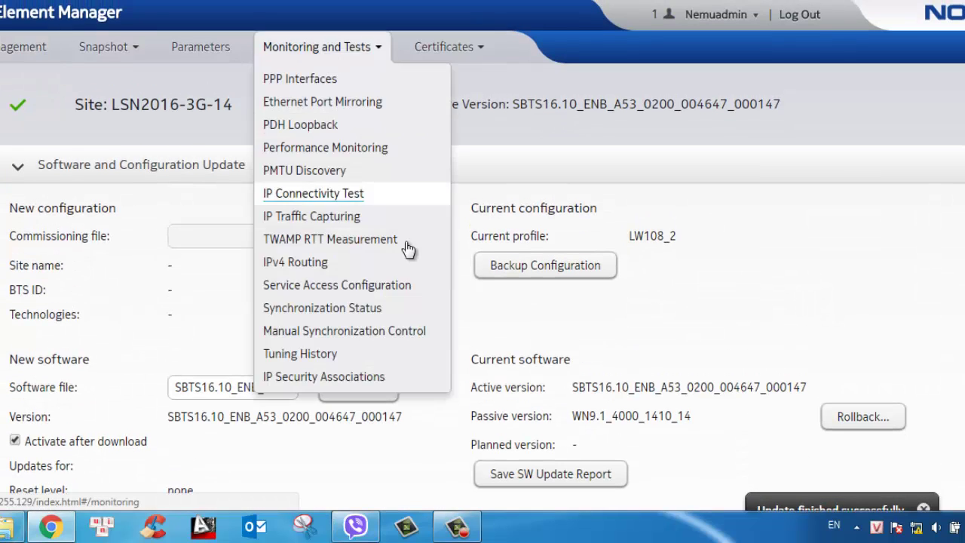
pyautogui.click(338, 196)
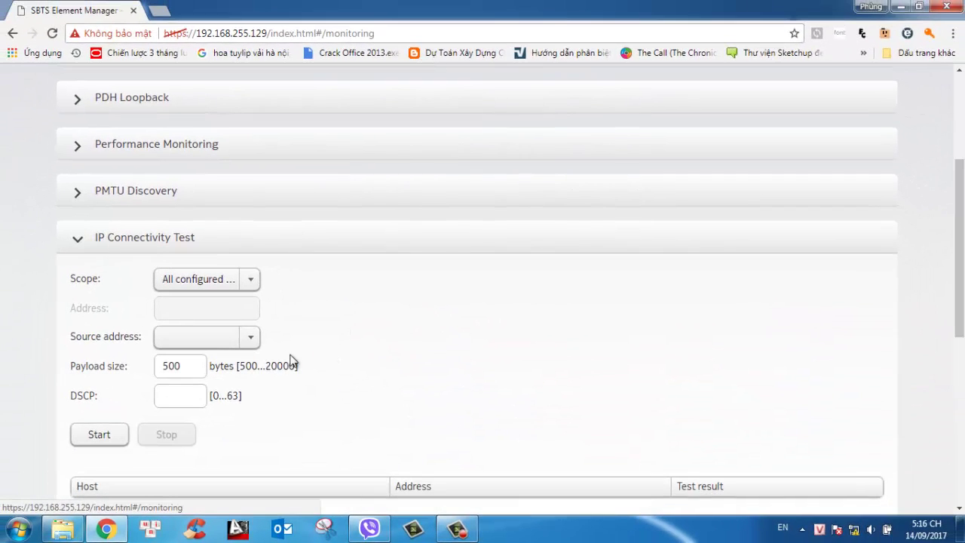
pyautogui.click(252, 338)
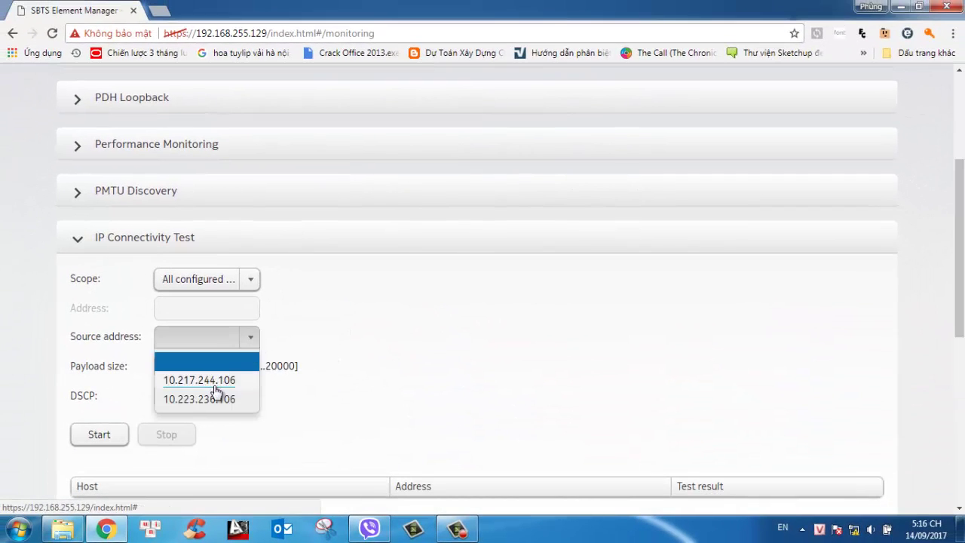
pyautogui.click(217, 385)
pyautogui.scroll(-2, 133, 390)
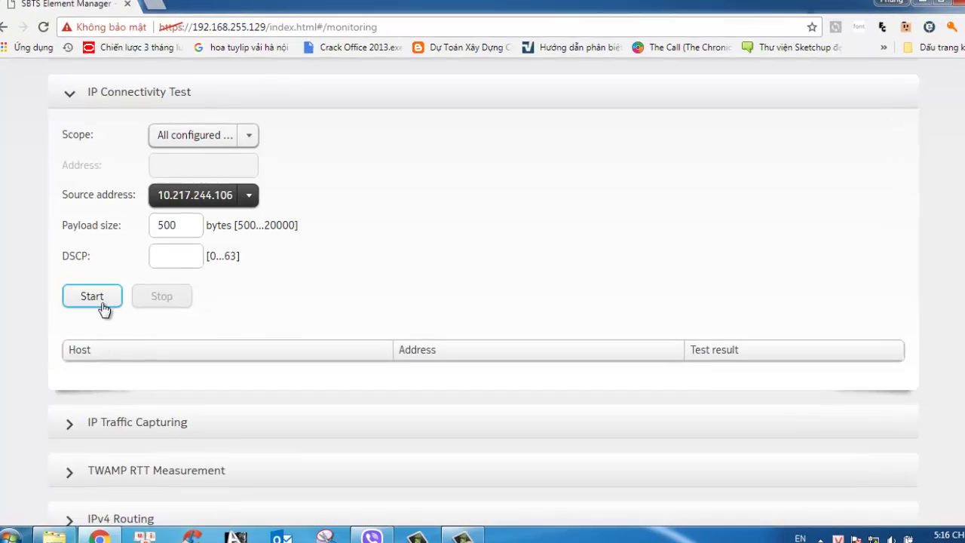
pyautogui.click(92, 297)
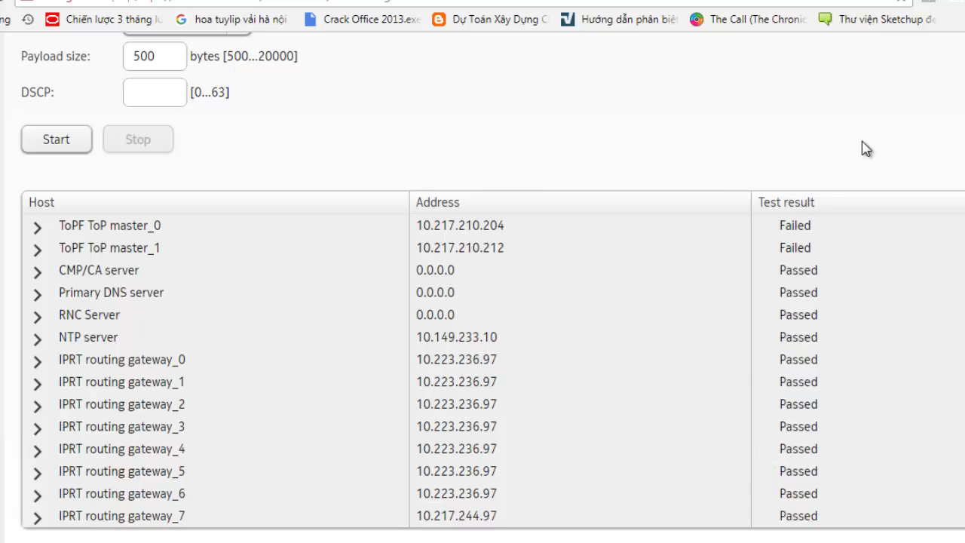
pyautogui.scroll(1, 860, 148)
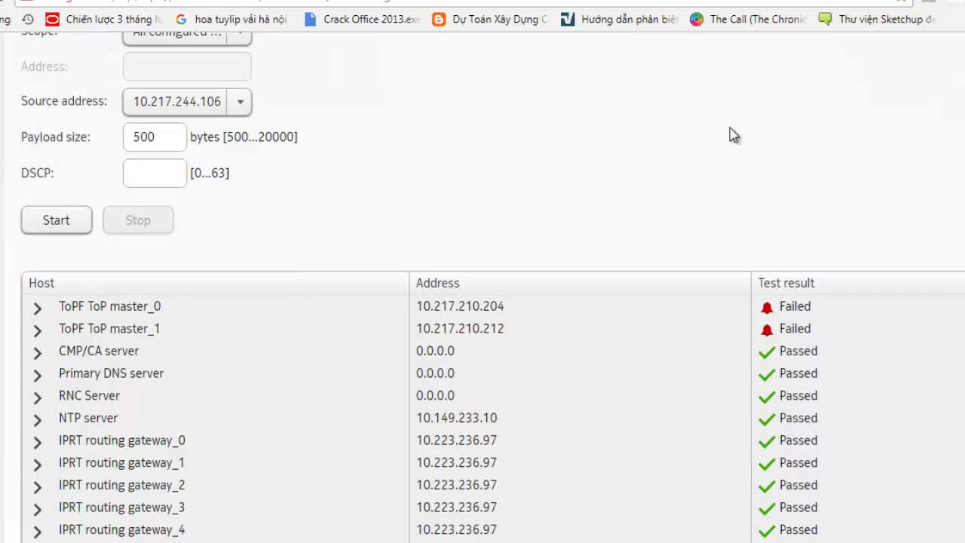
# Rerun the IP connectivity test with source address 10.223.236.106
pyautogui.click(241, 107)
pyautogui.click(202, 184)
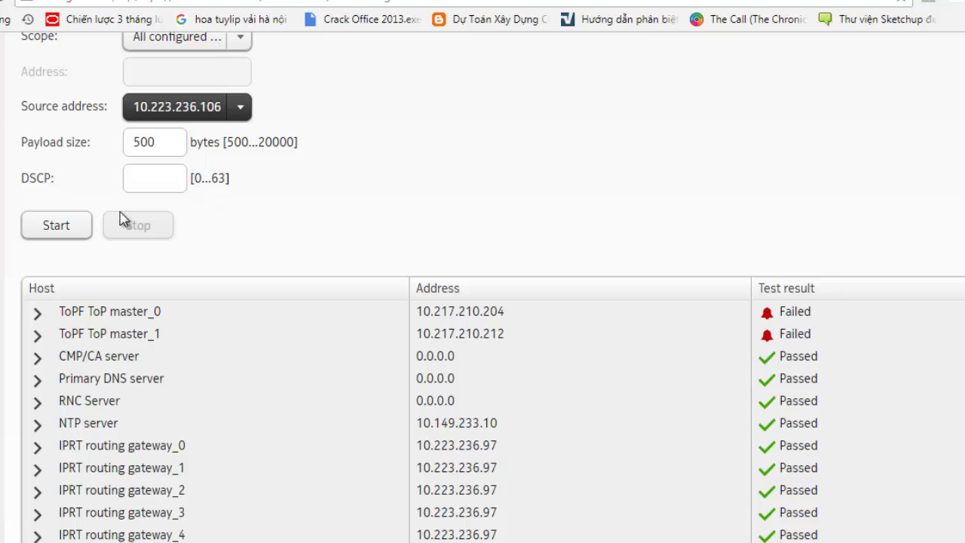
pyautogui.click(55, 225)
pyautogui.scroll(-1, 846, 248)
# Review the rerun results, with both ToP masters failed, and minimise the Element Manager
pyautogui.click(846, 248)
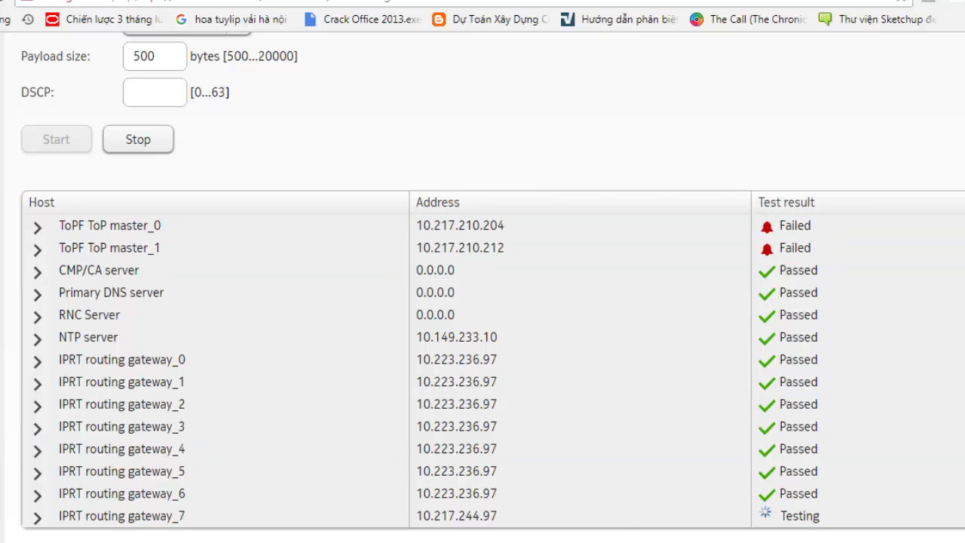
pyautogui.click(764, 455)
pyautogui.scroll(15, 194, 188)
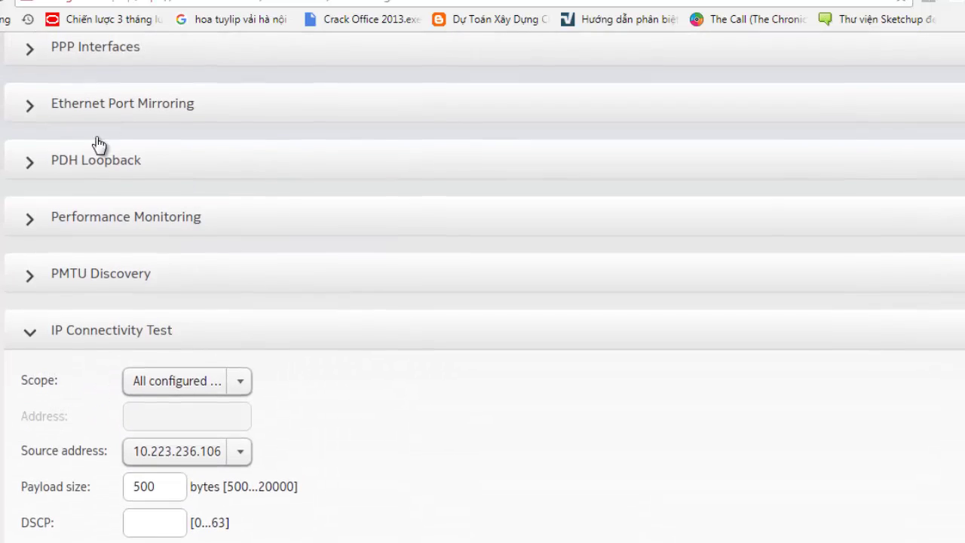
pyautogui.scroll(-7, 686, 328)
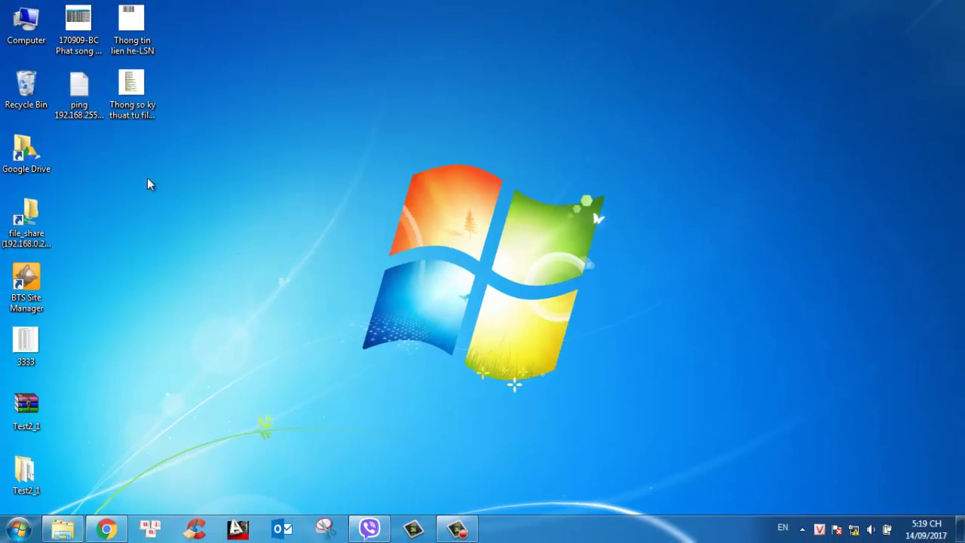
# Append a 'DONE :D' line to the ping note, save it, and show the recorder controls
pyautogui.doubleClick(79, 89)
pyautogui.press('End')
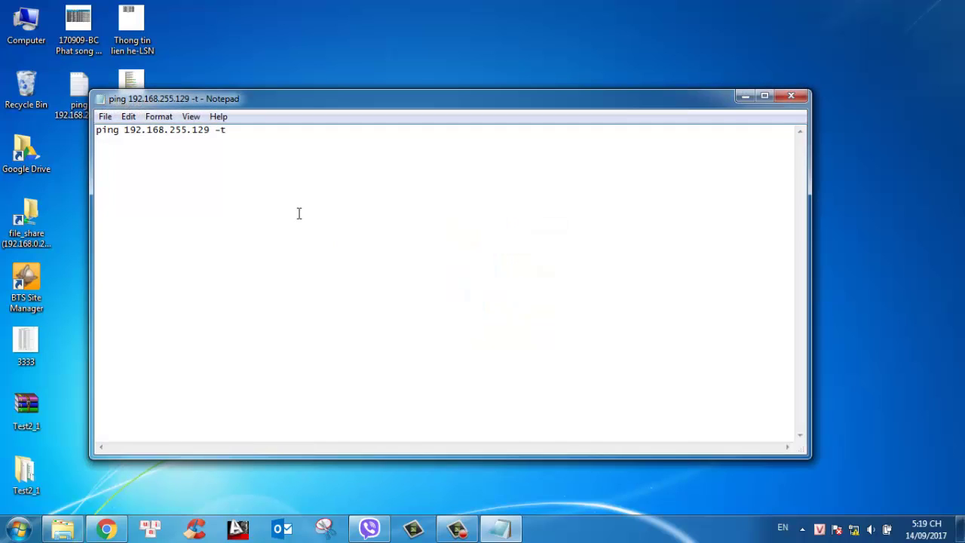
pyautogui.press('Return')
pyautogui.write('DONE :D')
pyautogui.click(780, 96)
pyautogui.click(429, 281)
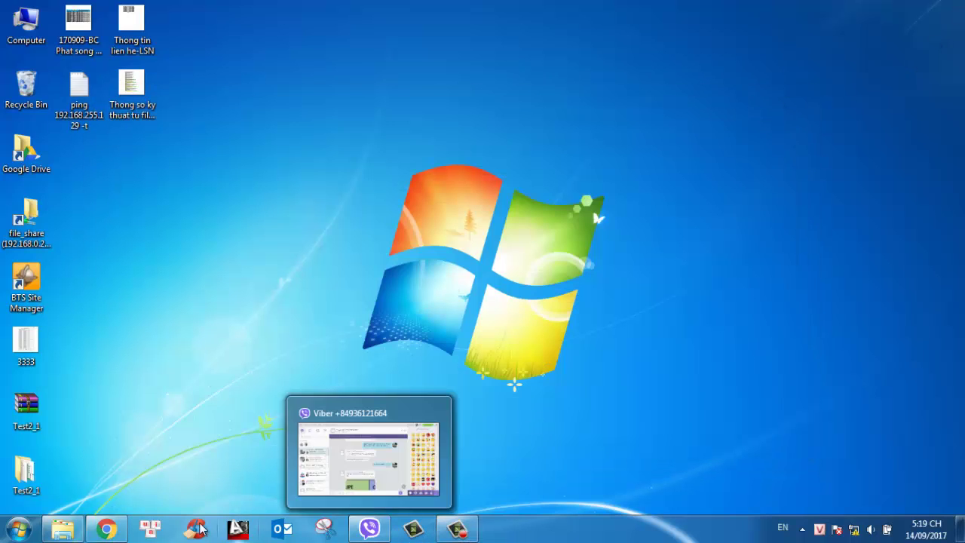
pyautogui.click(448, 533)
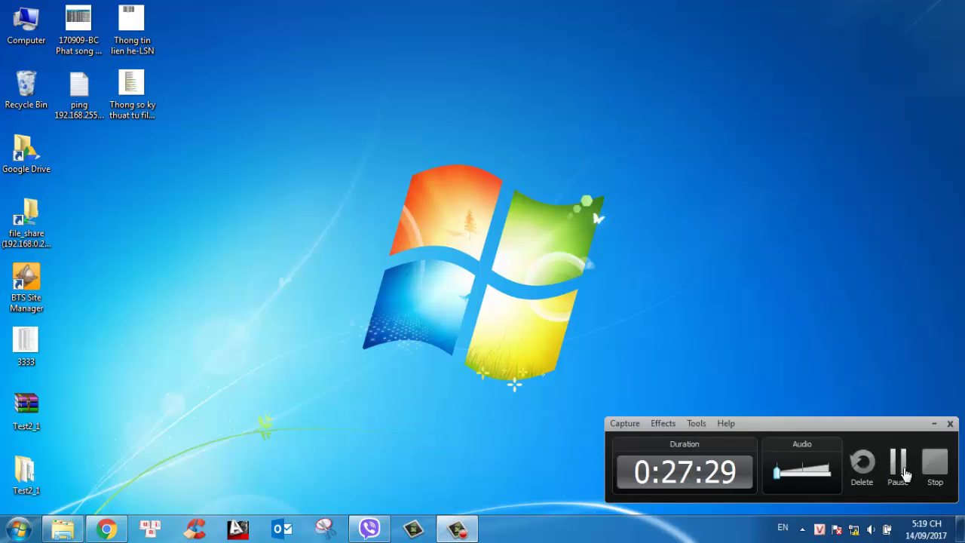